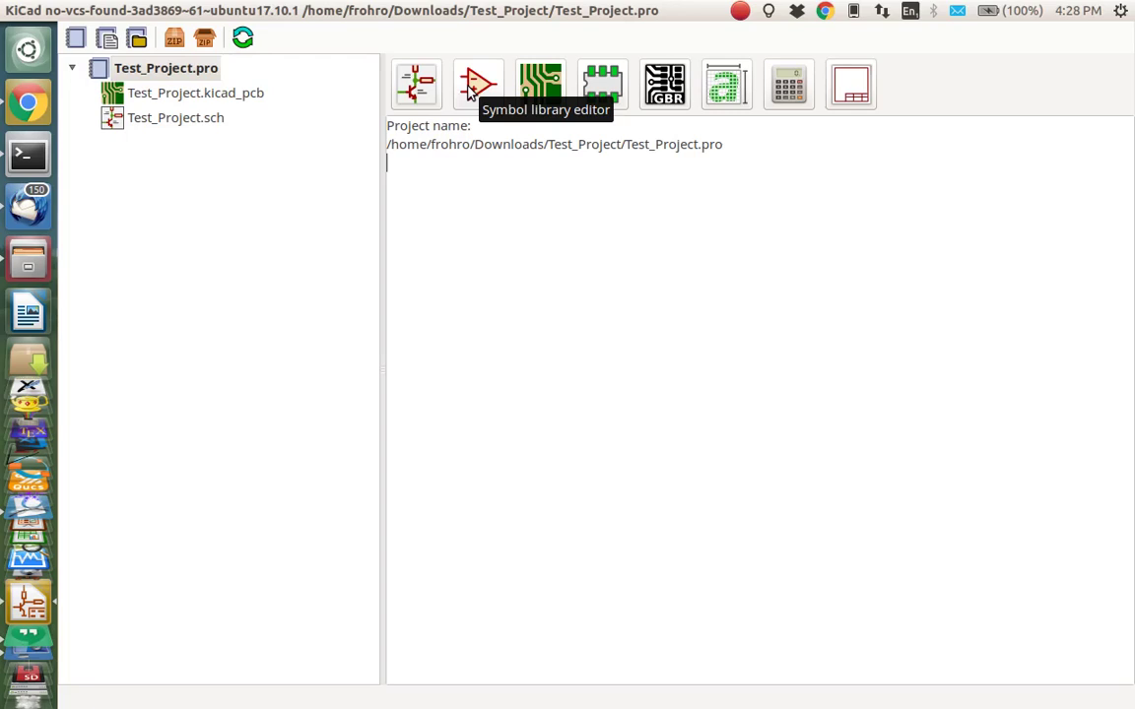
- Launch the Symbol Library Editor and dismiss the missing-alias warning
click(473, 86)
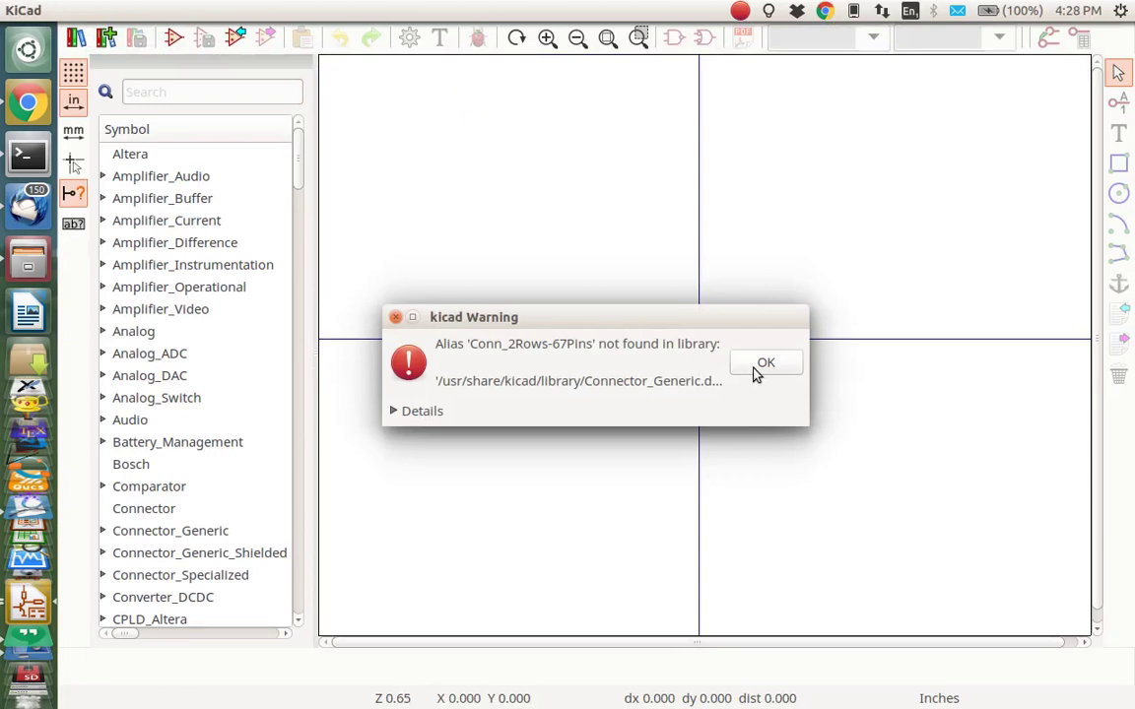
click(756, 365)
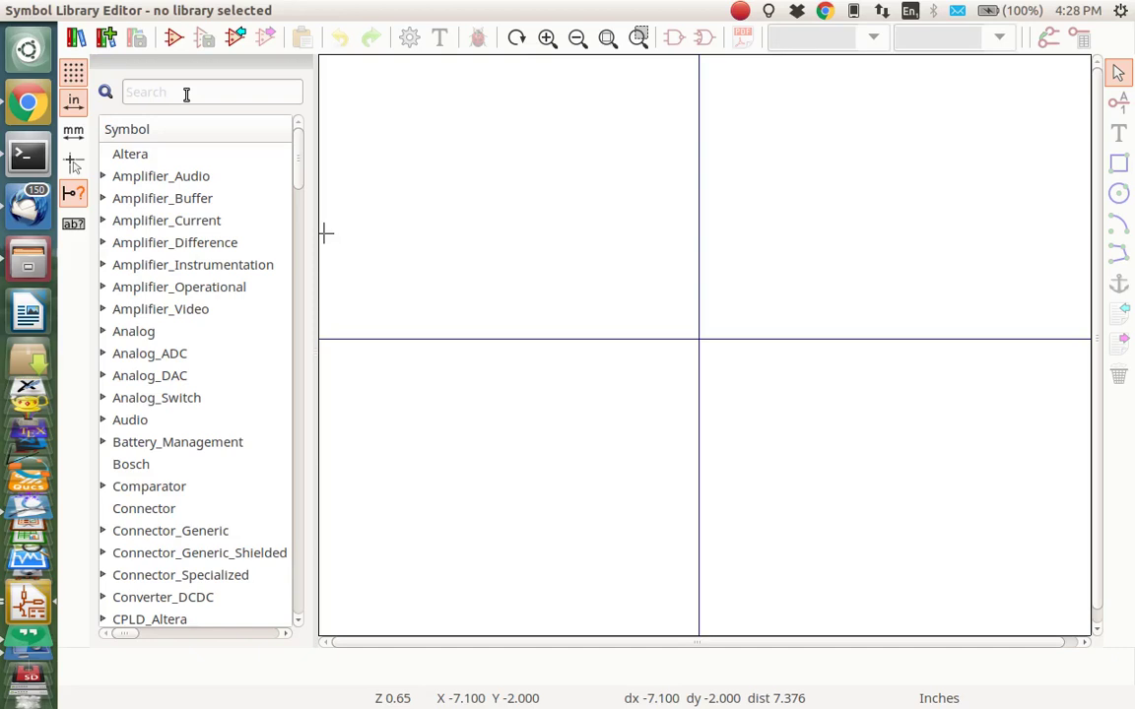
- Search the libraries for TLP785 and select the TLP785 optocoupler under Isolator
click(186, 94)
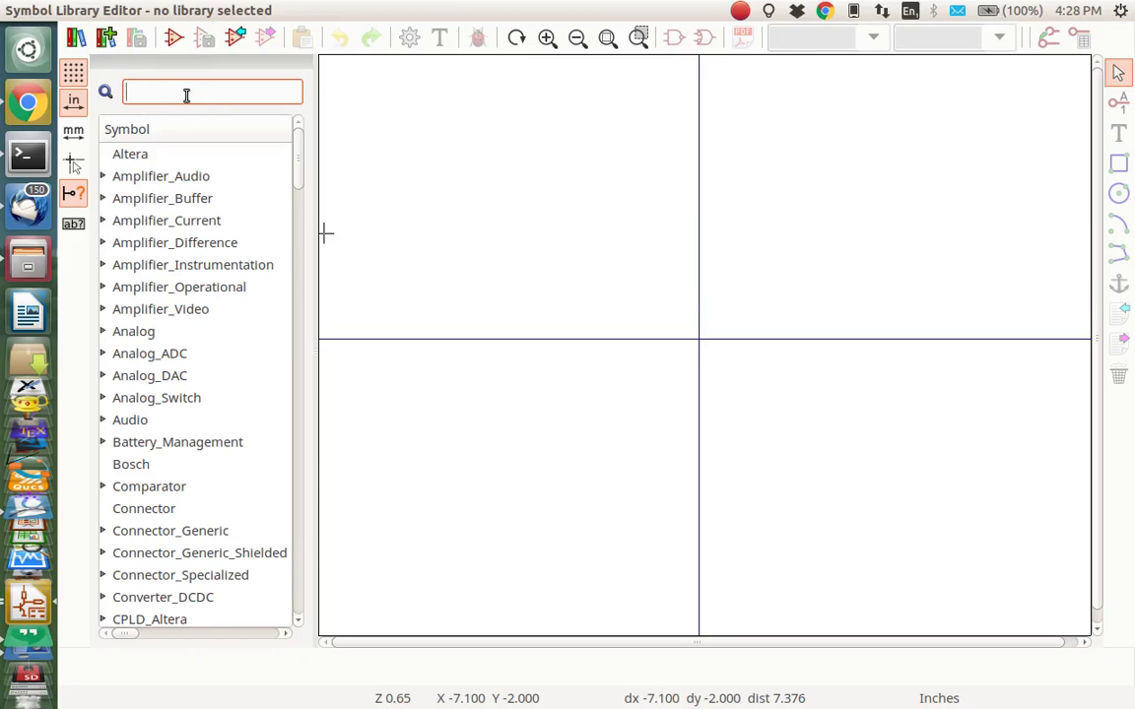
text(TL)
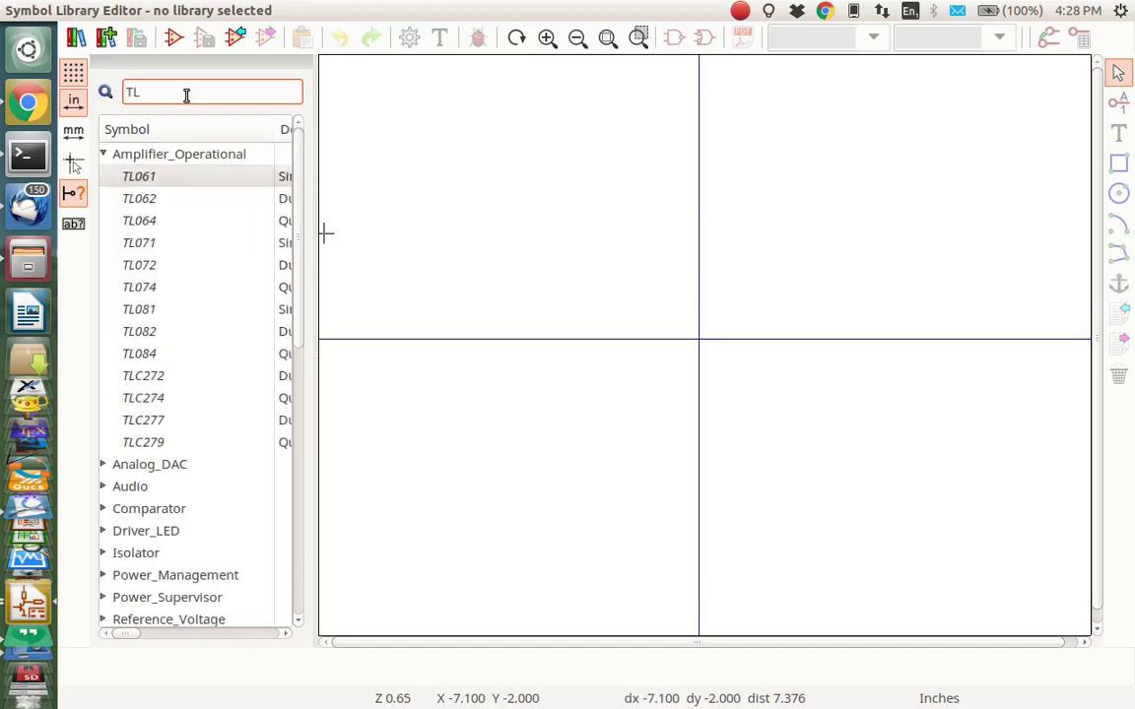
text(P7)
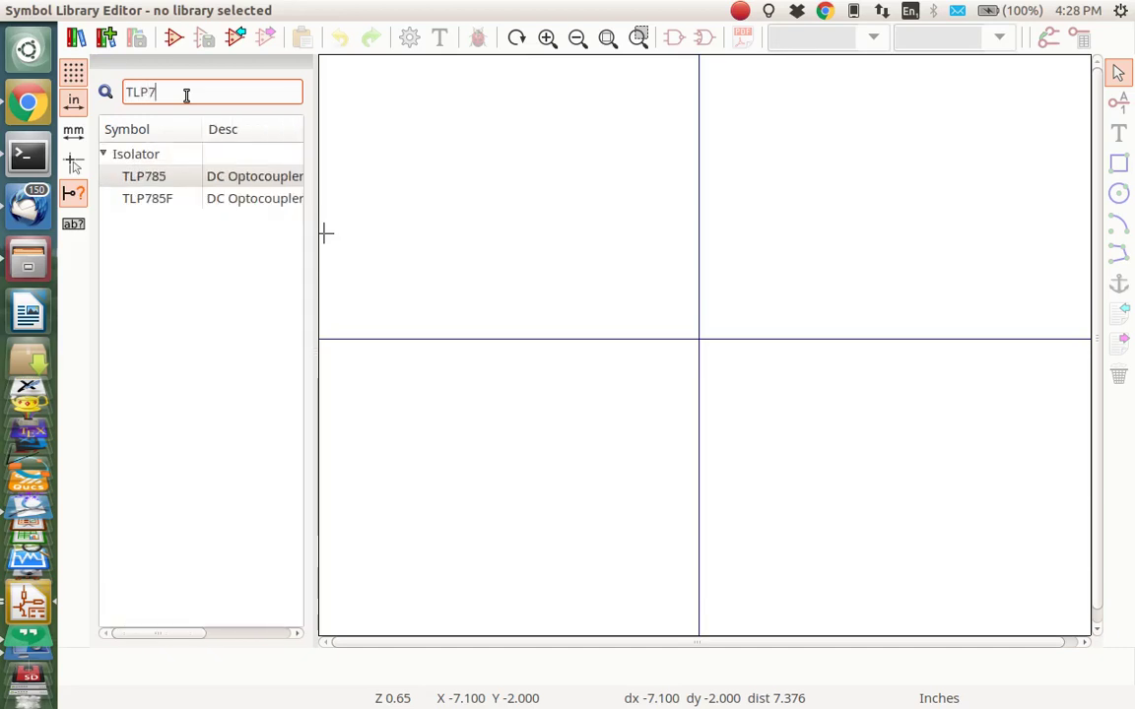
text(85)
click(162, 179)
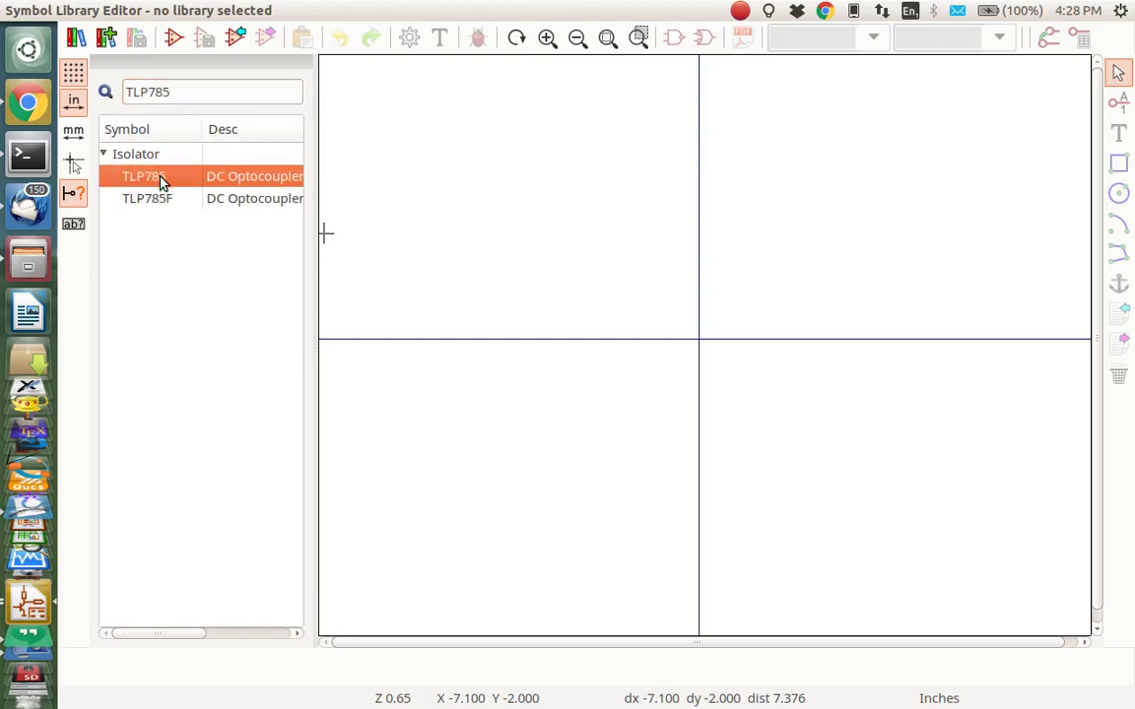
right_click(162, 180)
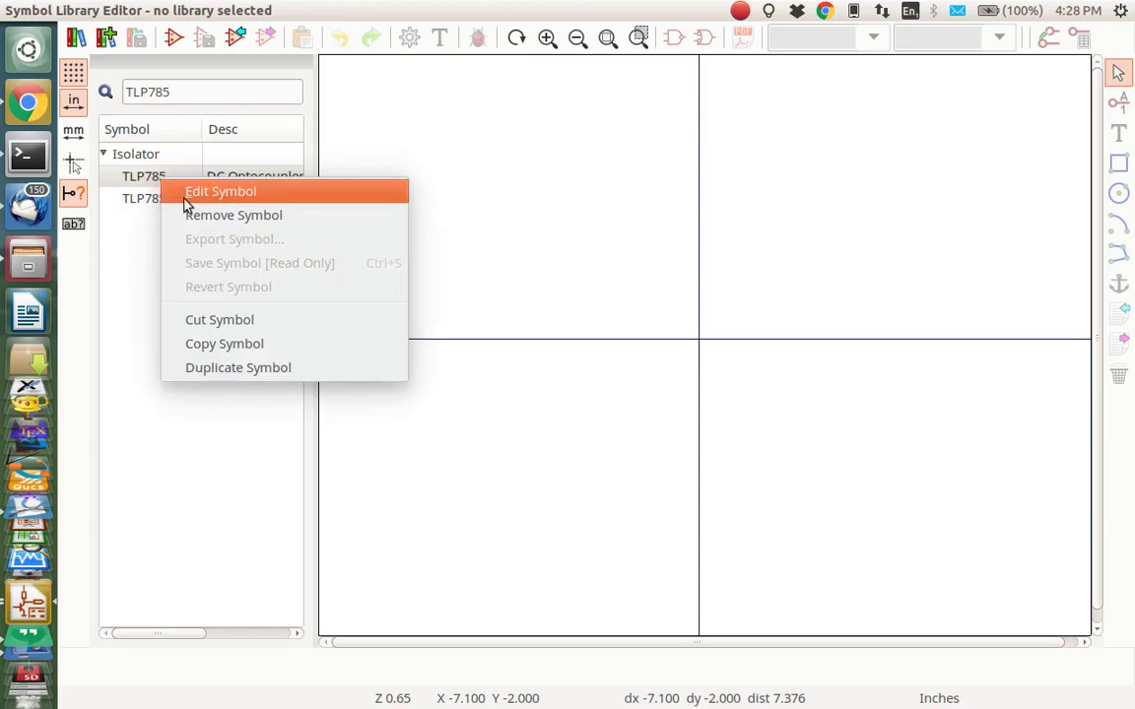
- Copy TLP785, then create New_Library.lib in Test_Project and add it to the project library table
click(203, 341)
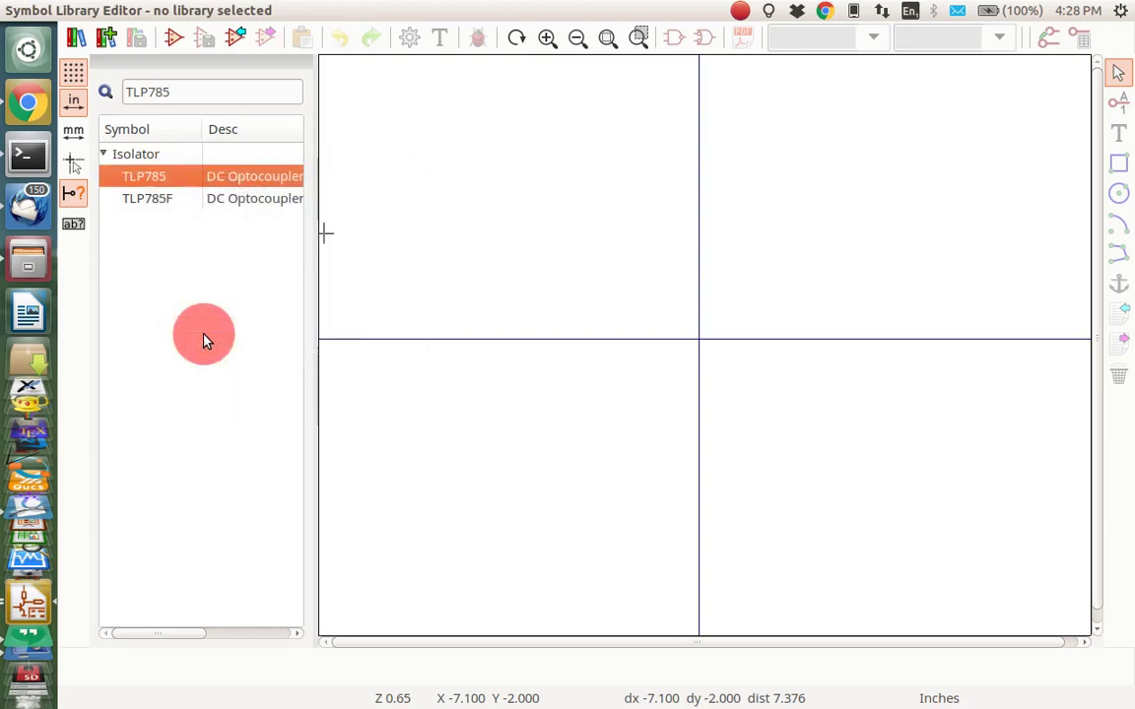
click(76, 37)
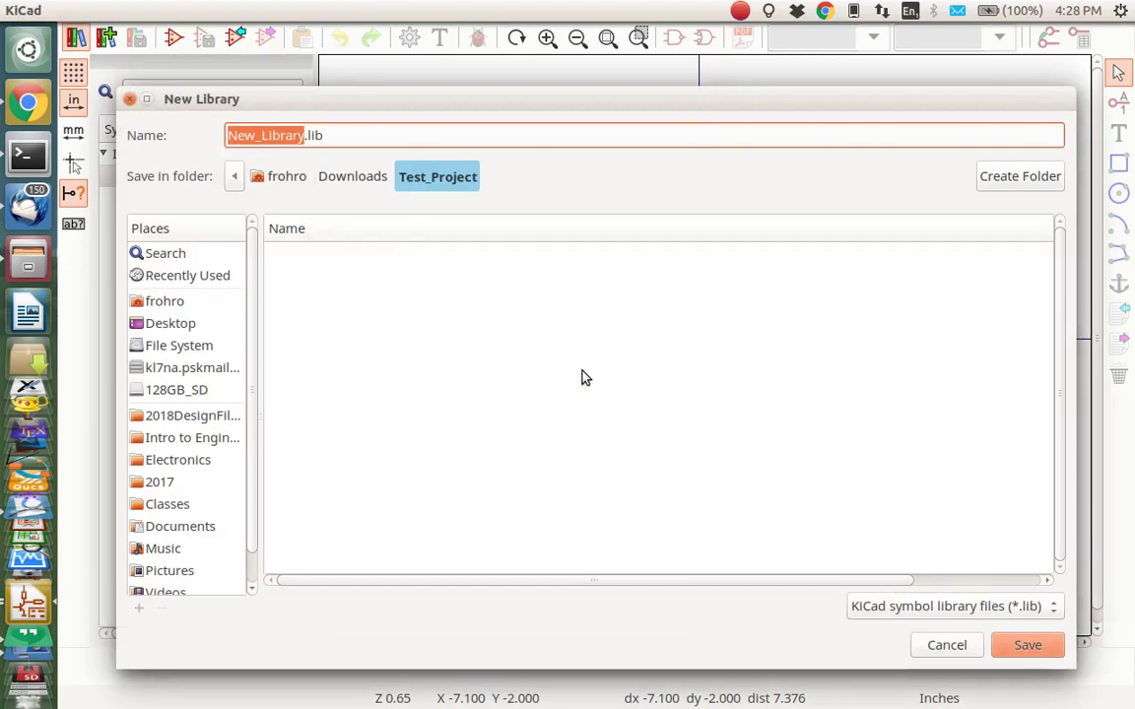
click(1031, 647)
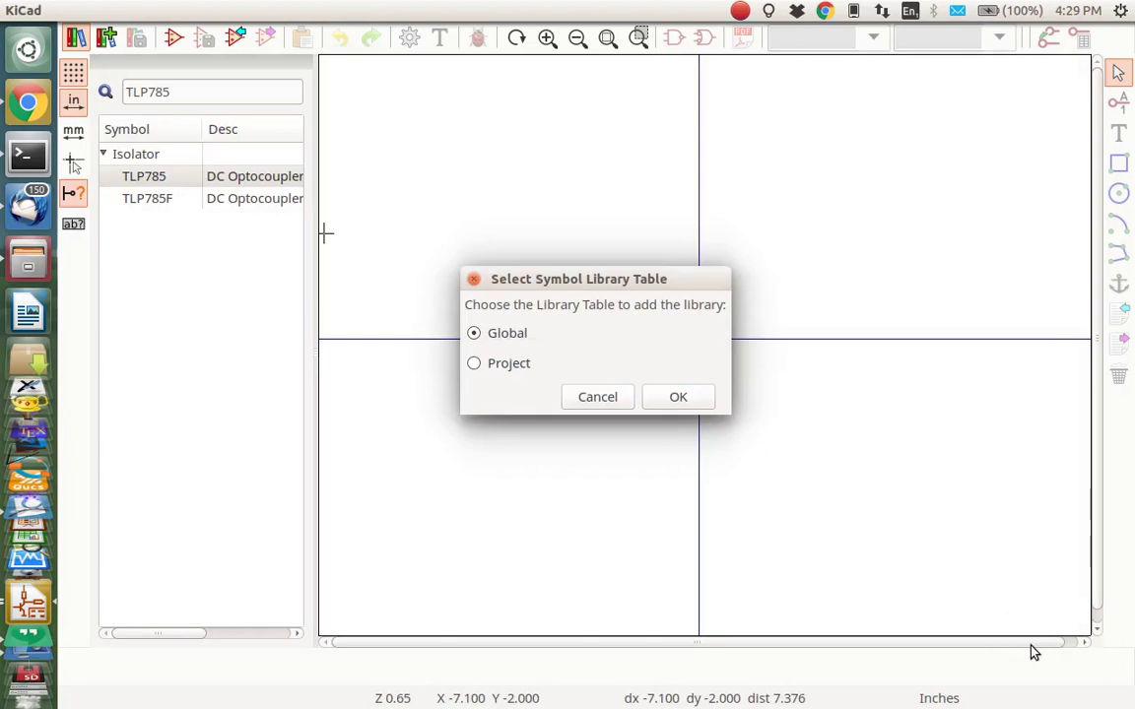
click(474, 363)
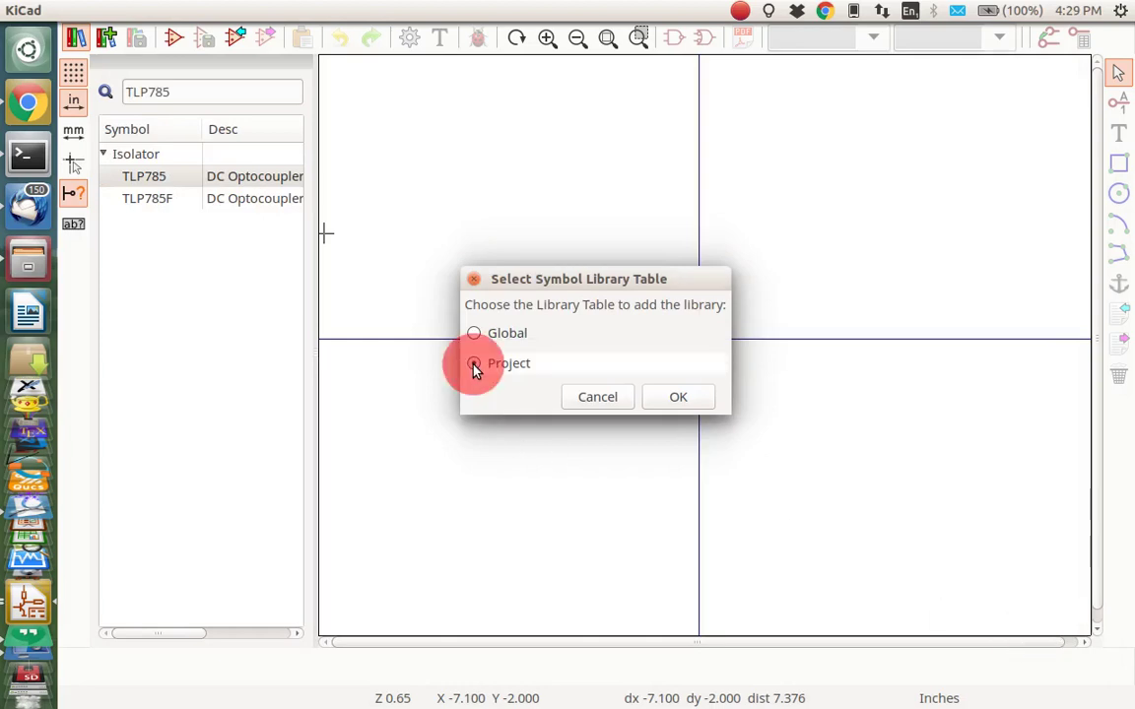
click(679, 397)
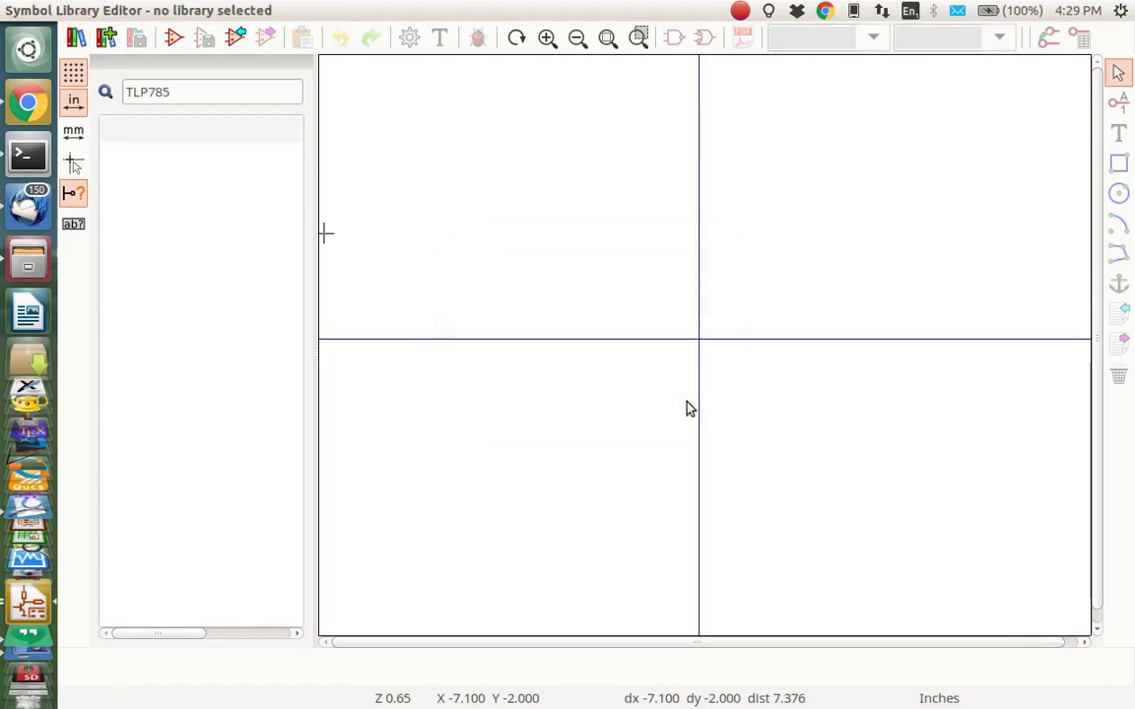
- Clear the TLP785 search and paste the copied symbol into New_Library
double_click(185, 92)
key(BackSpace)
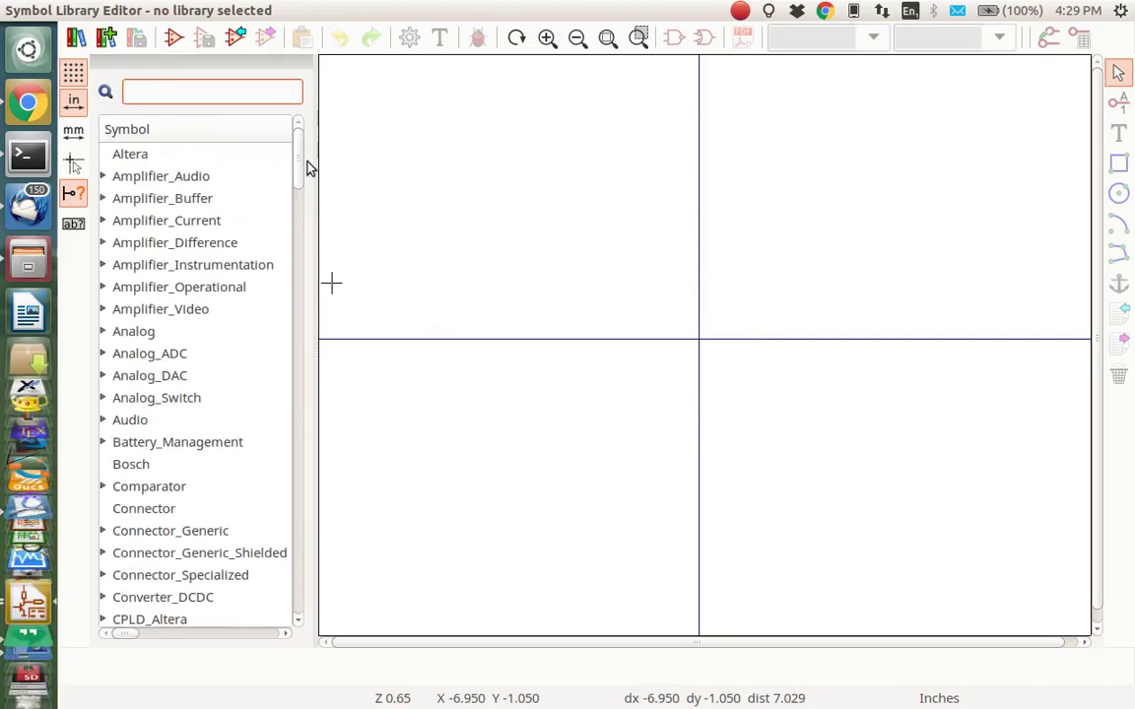
drag(298, 164, 299, 444)
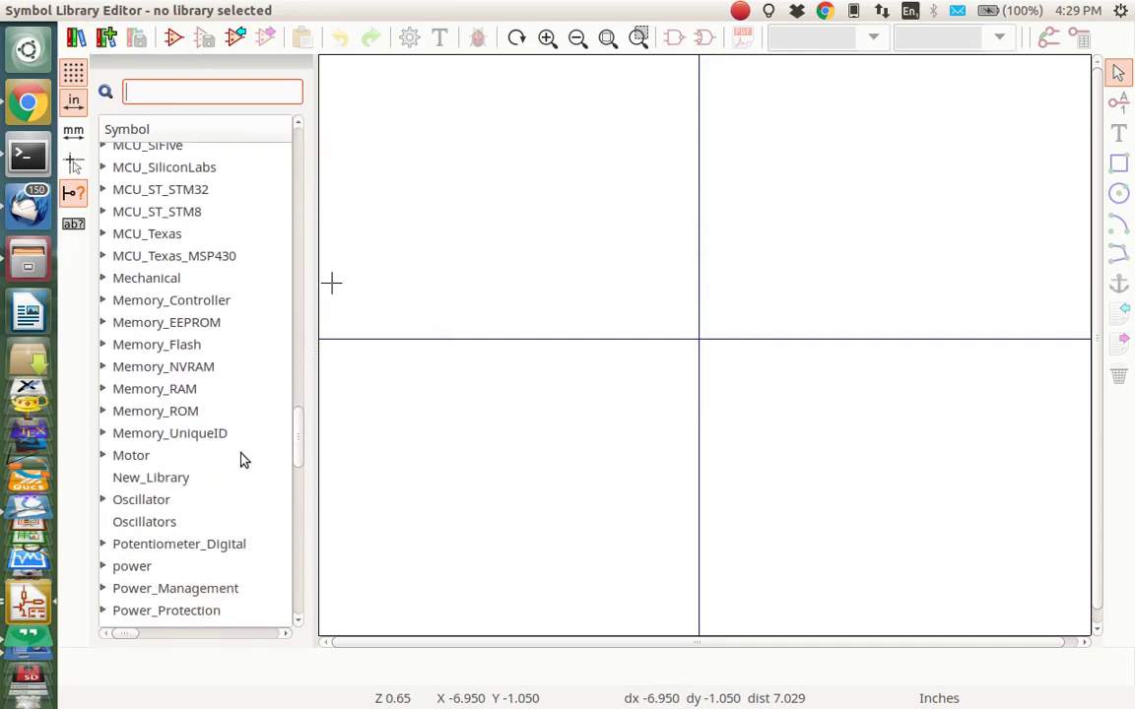
click(139, 482)
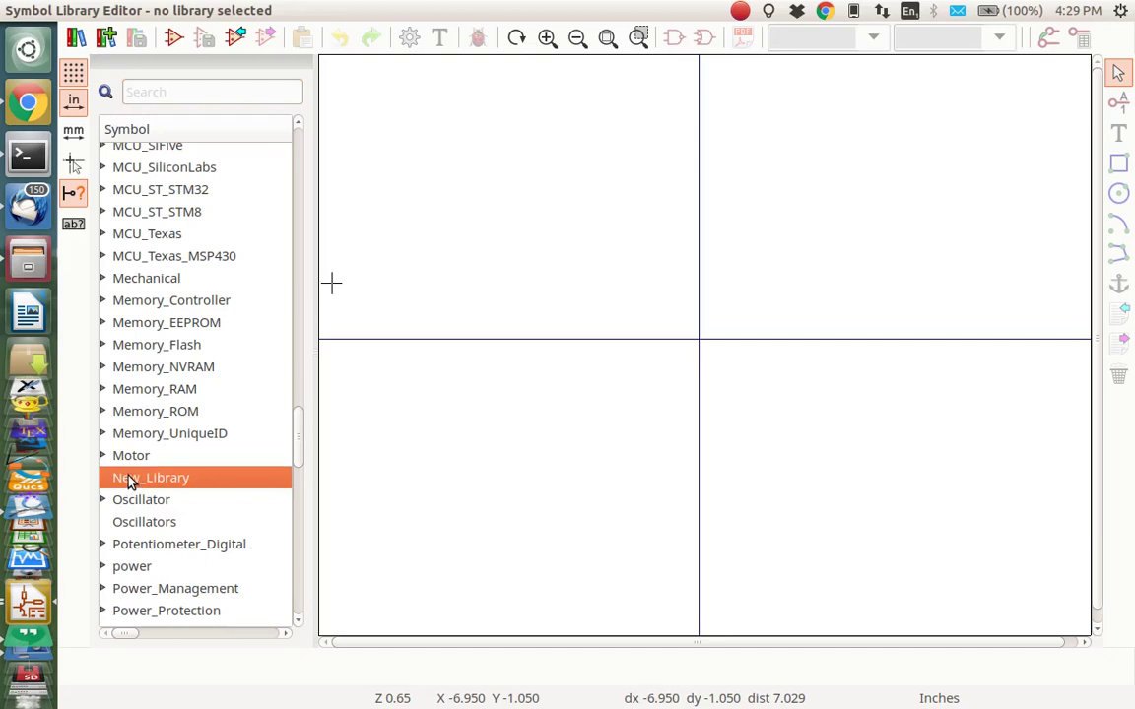
right_click(129, 480)
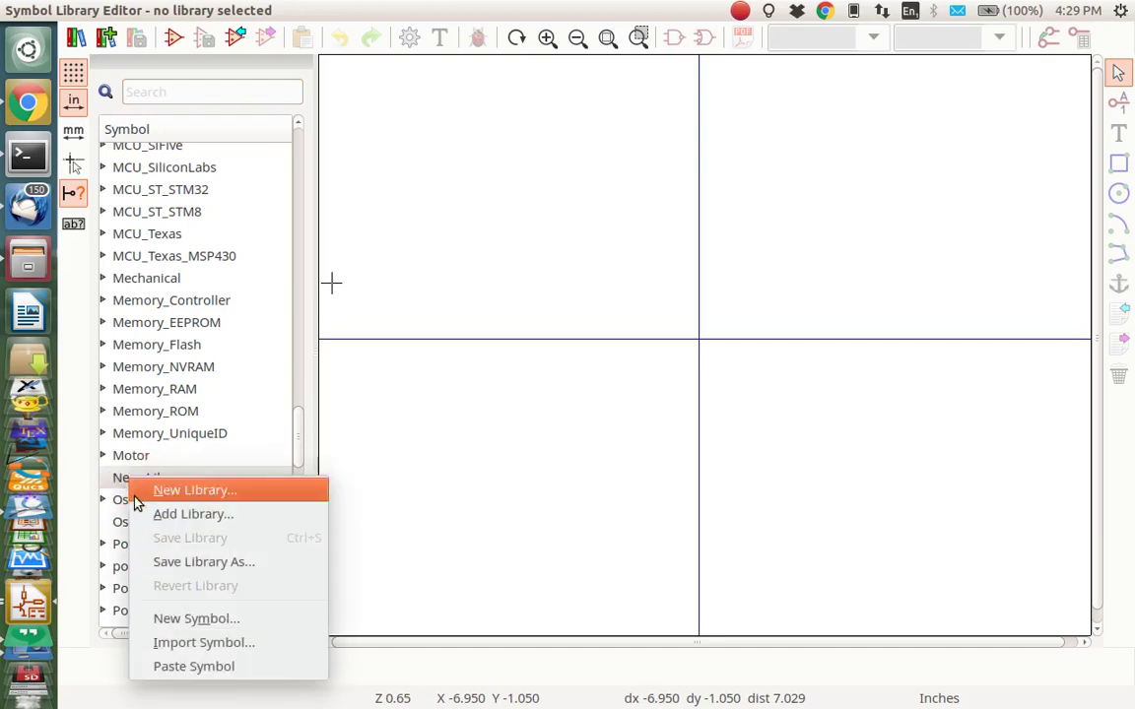
click(193, 667)
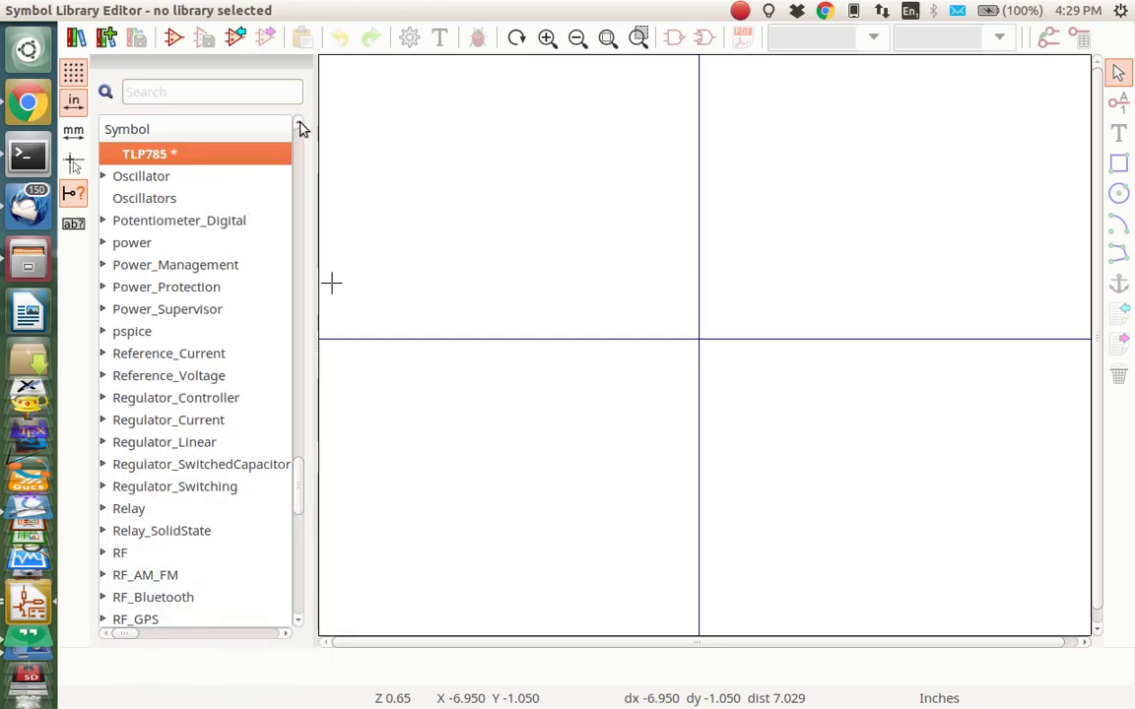
click(301, 130)
click(302, 129)
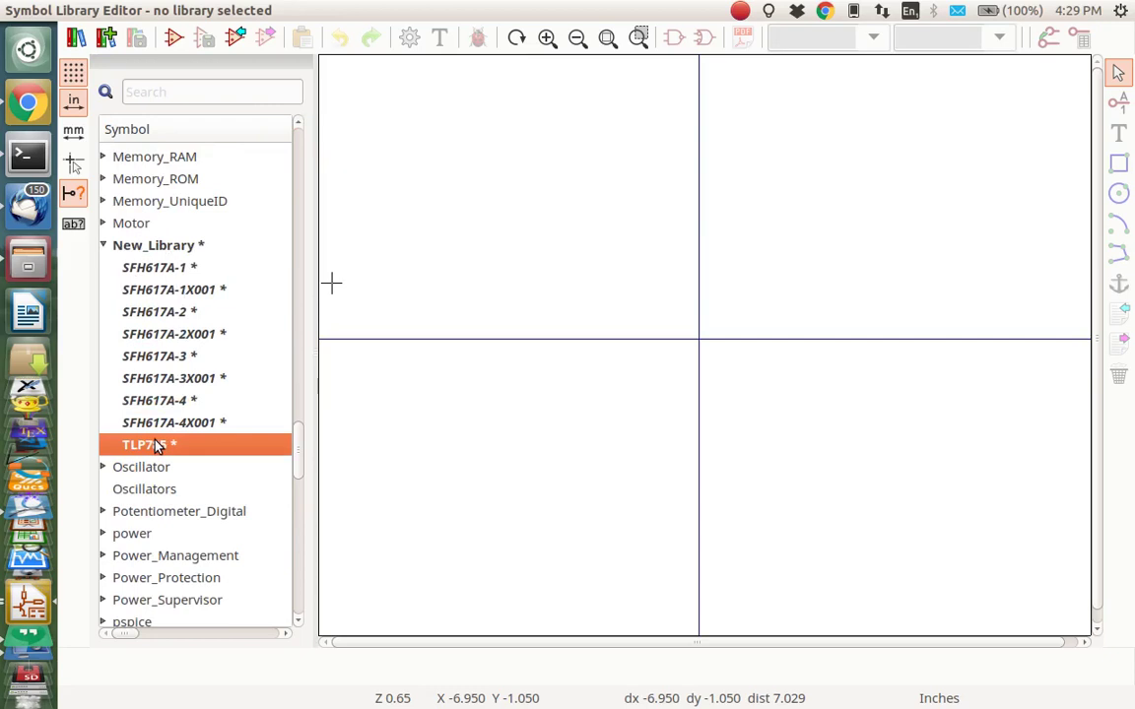
- Open the pasted TLP785 copy in New_Library on the editor canvas
right_click(155, 445)
click(196, 457)
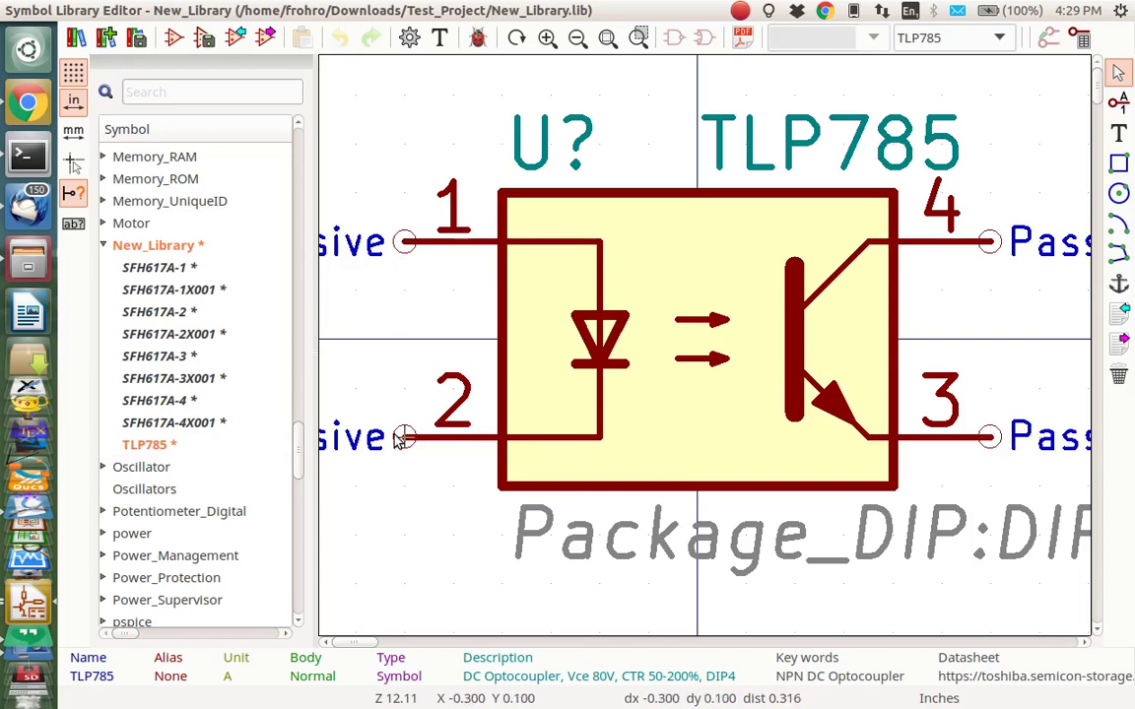
key(alt)
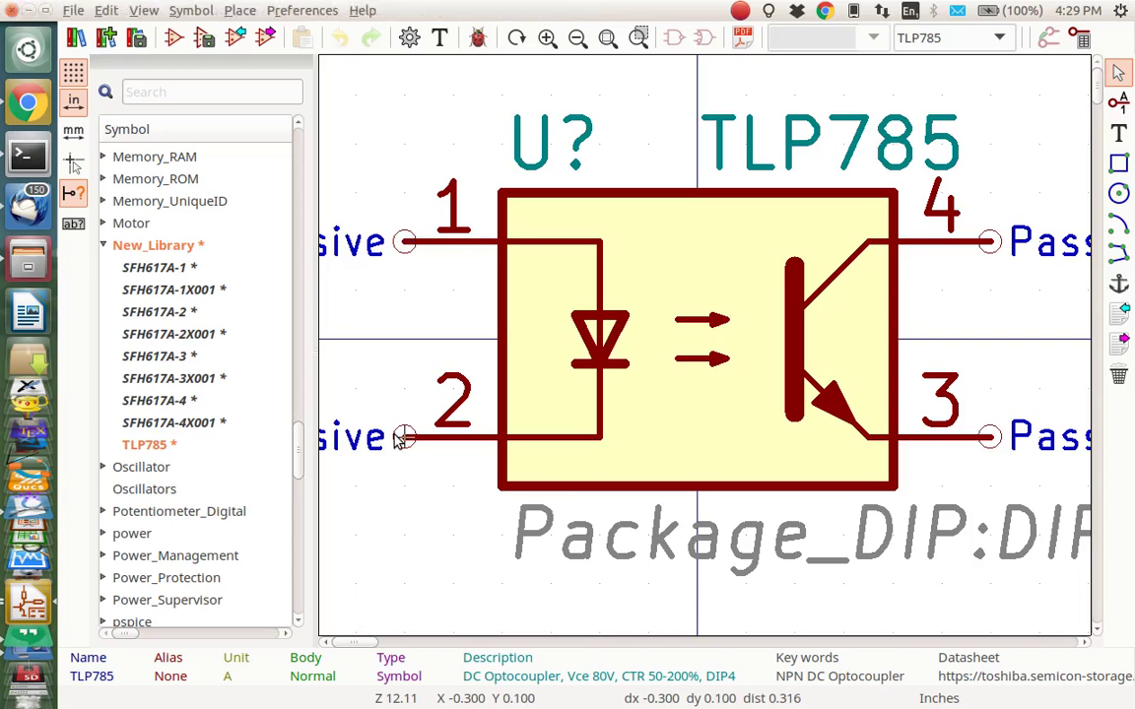
key(alt+Tab)
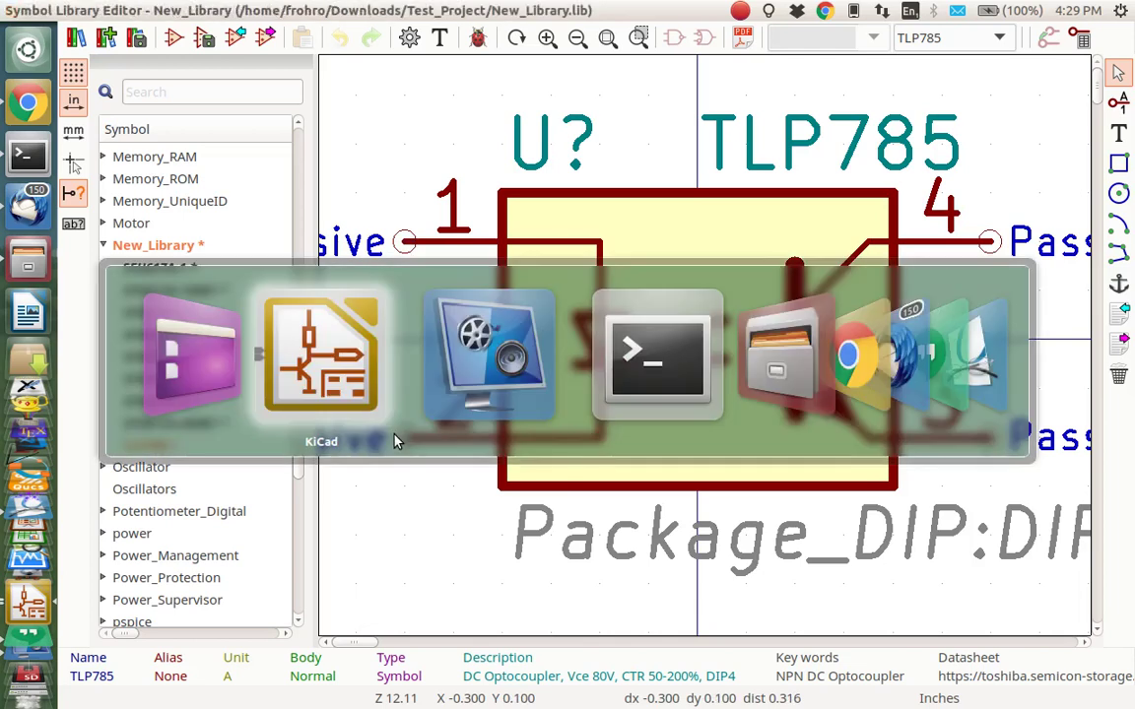
key(alt+Tab)
key(alt+Tab)
key(alt+Tab)
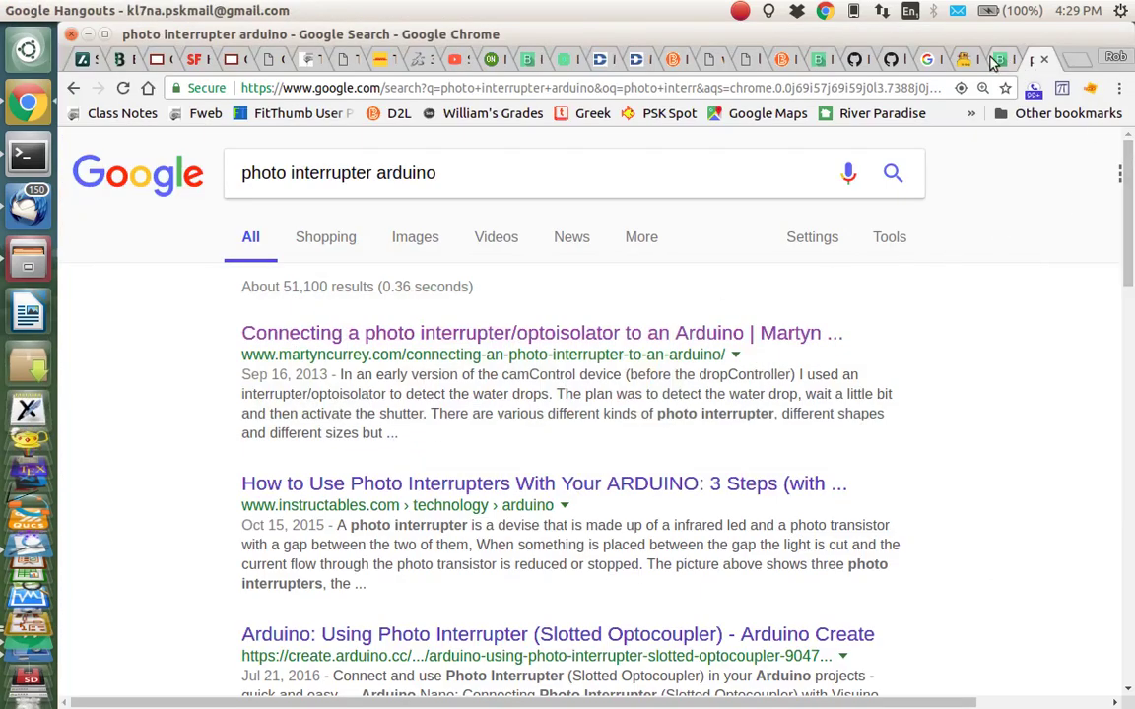
click(745, 60)
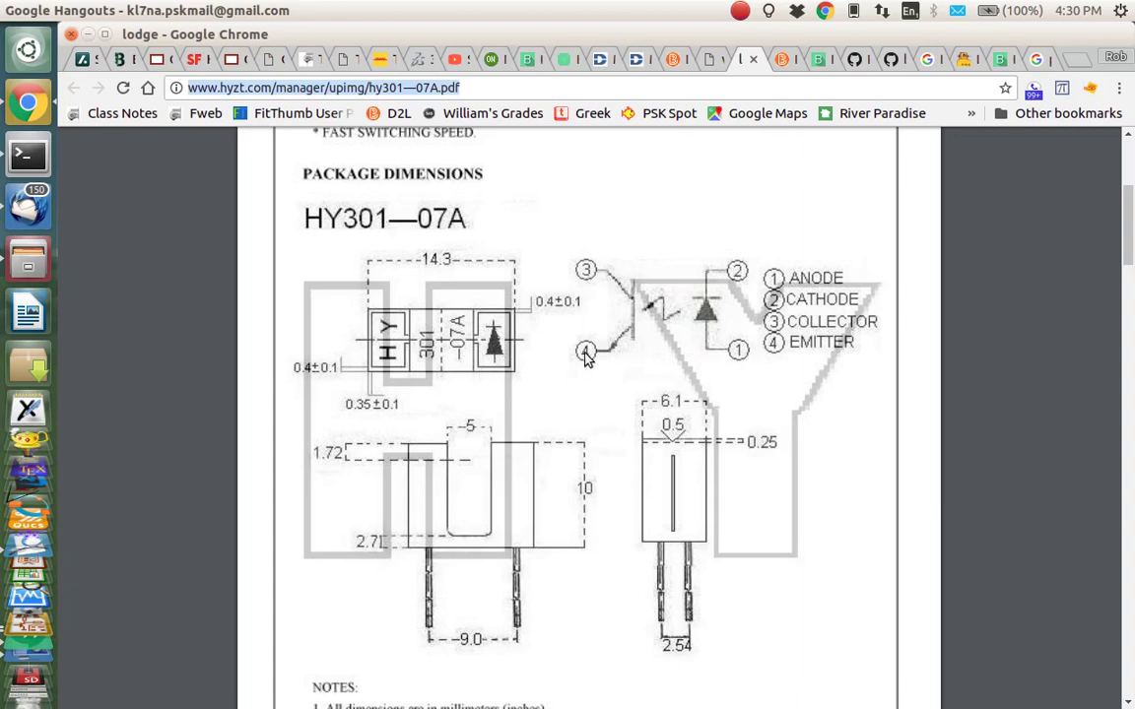
key(alt+Tab)
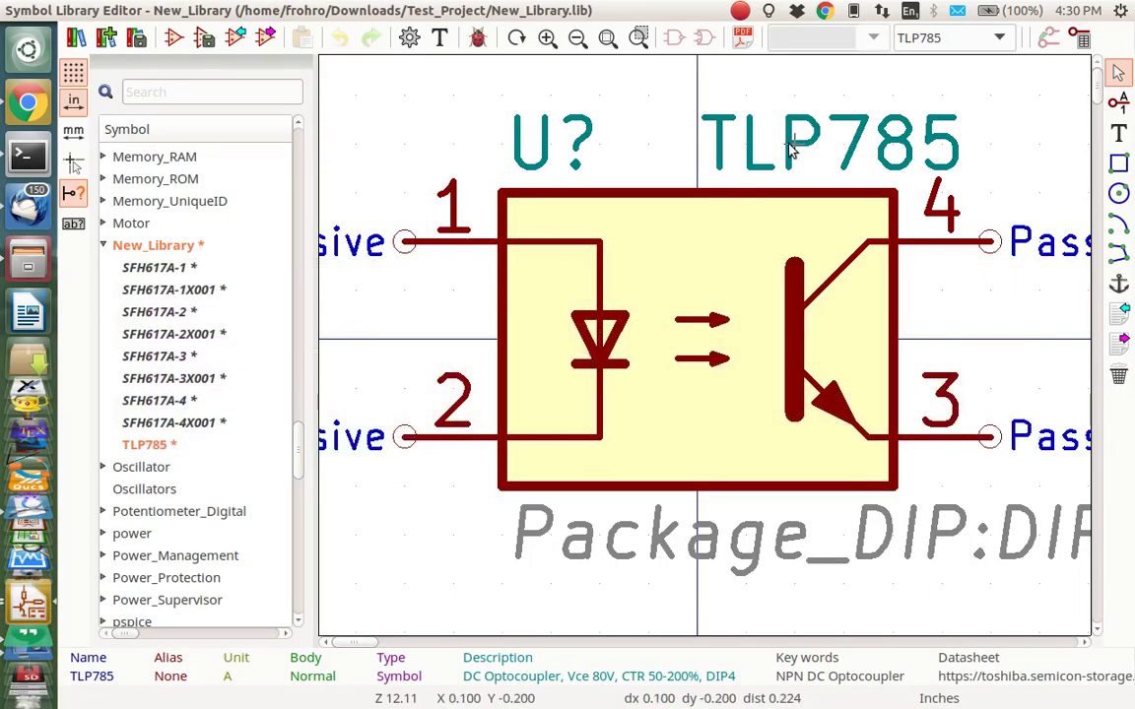
- Renumber the upper-right pin from 4 to 3, then start editing the lower-right pin's number
double_click(985, 246)
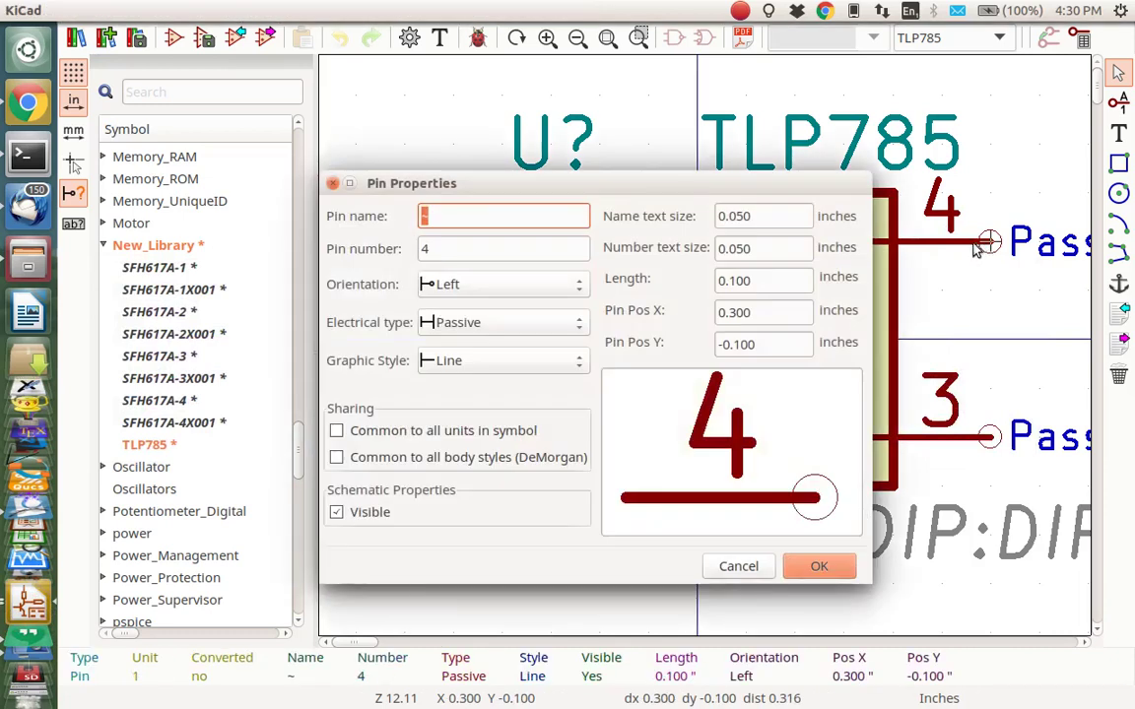
double_click(433, 249)
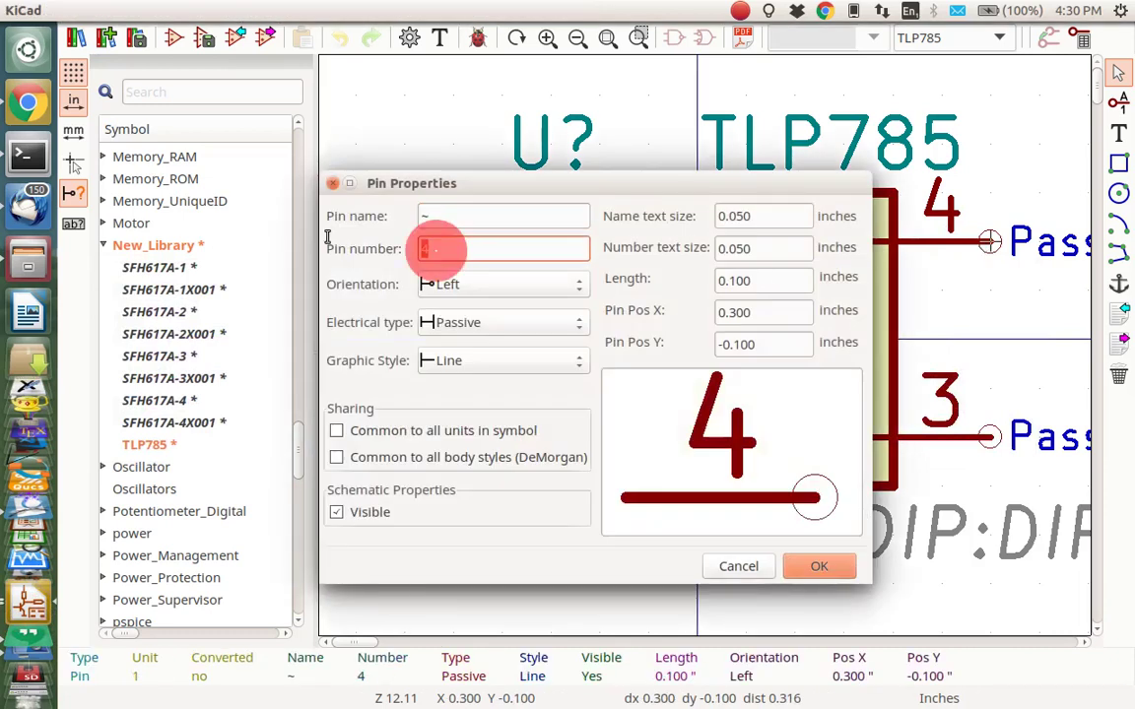
text(3)
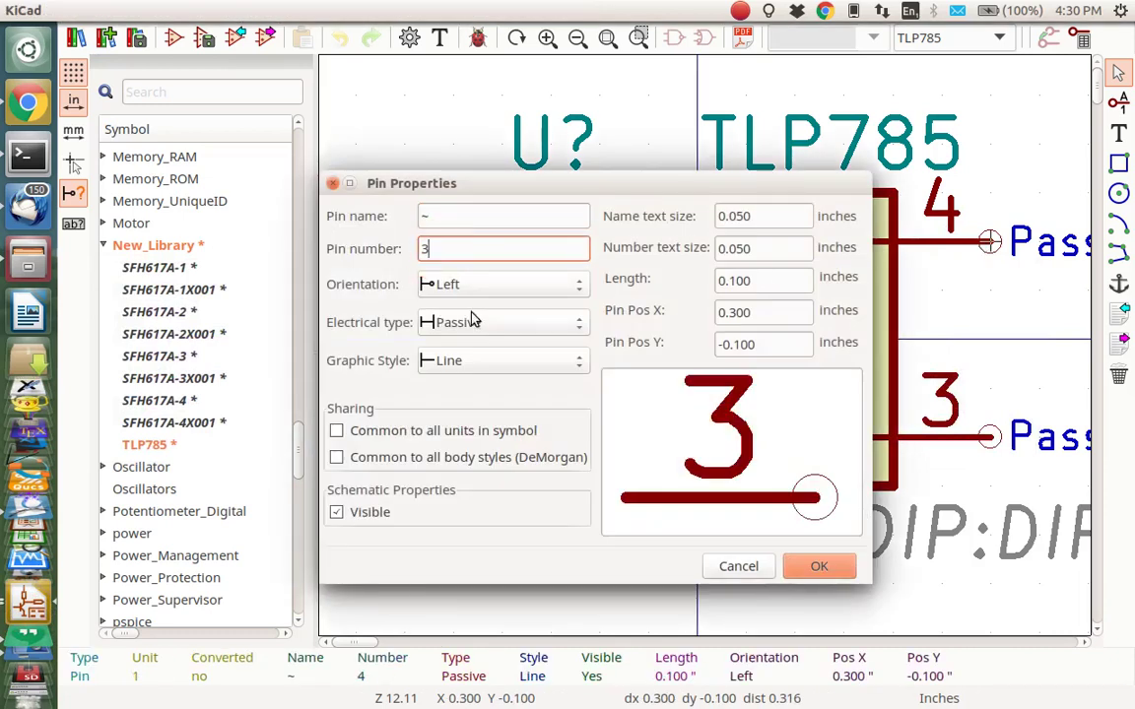
click(810, 576)
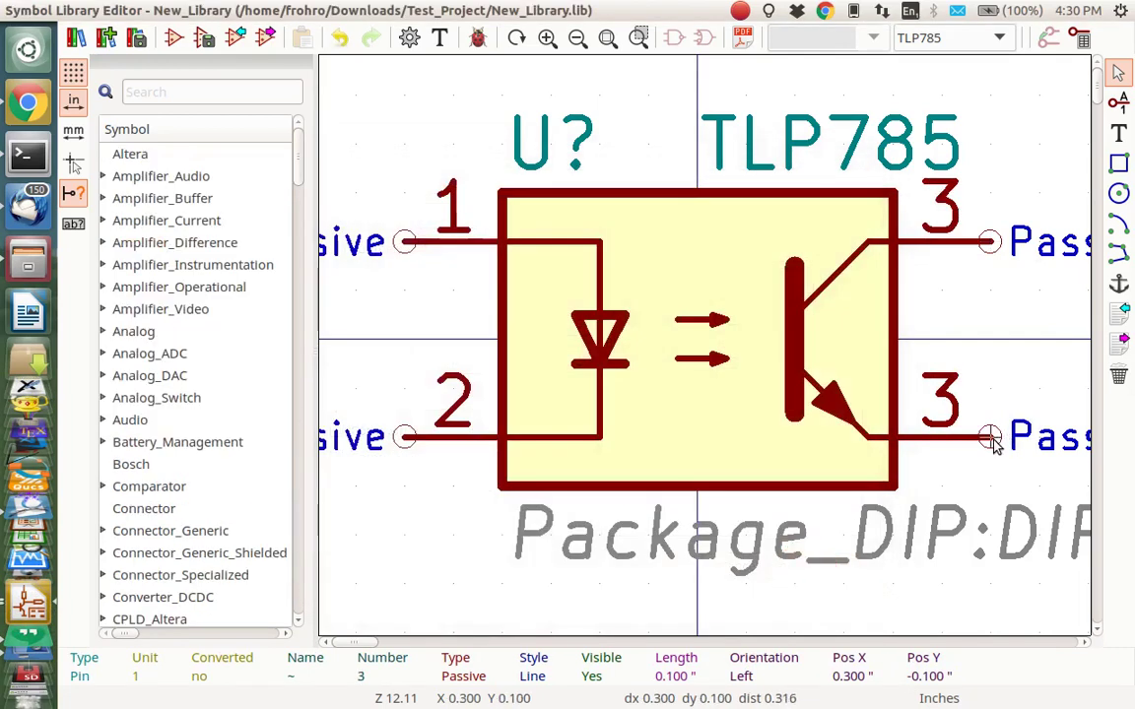
double_click(990, 439)
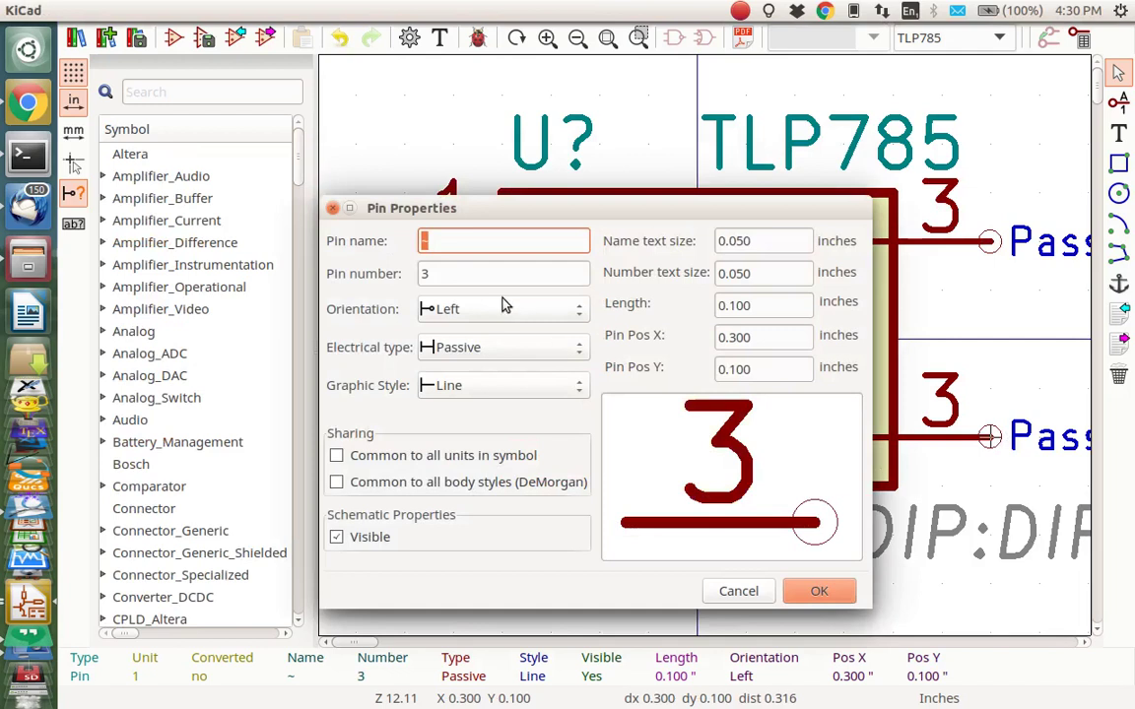
click(471, 277)
- Set the lower-right pin number to 4 and rename the symbol from TLP785 to HY301-07A
text(4)
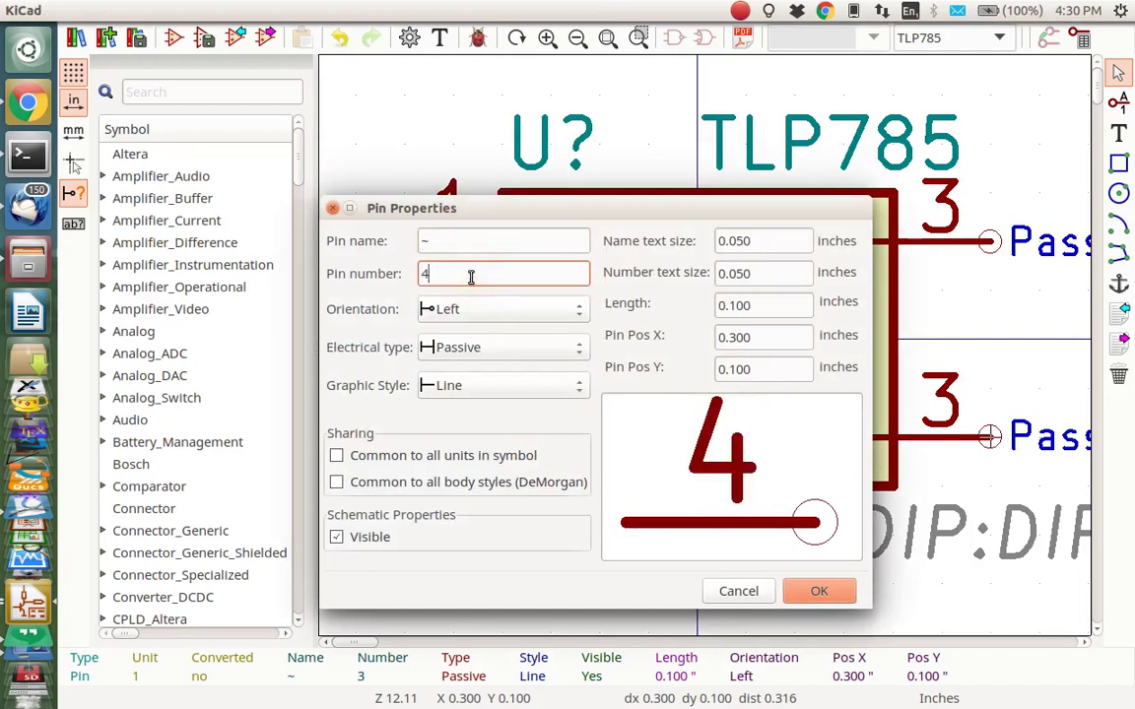
key(Return)
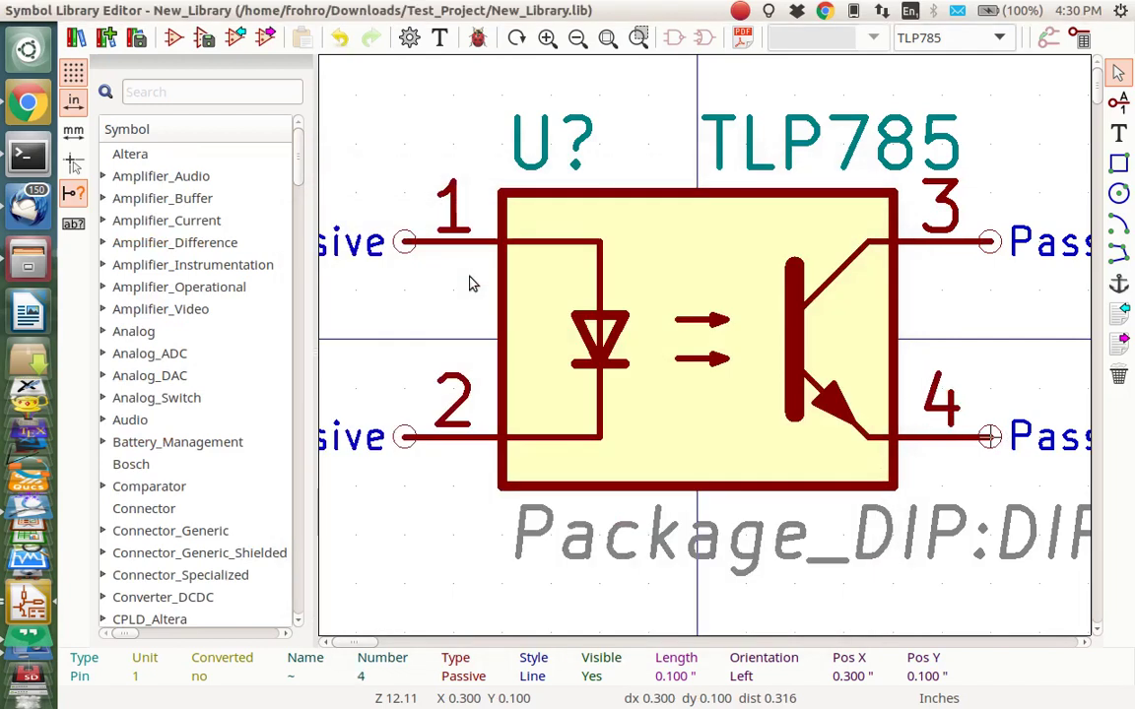
double_click(817, 141)
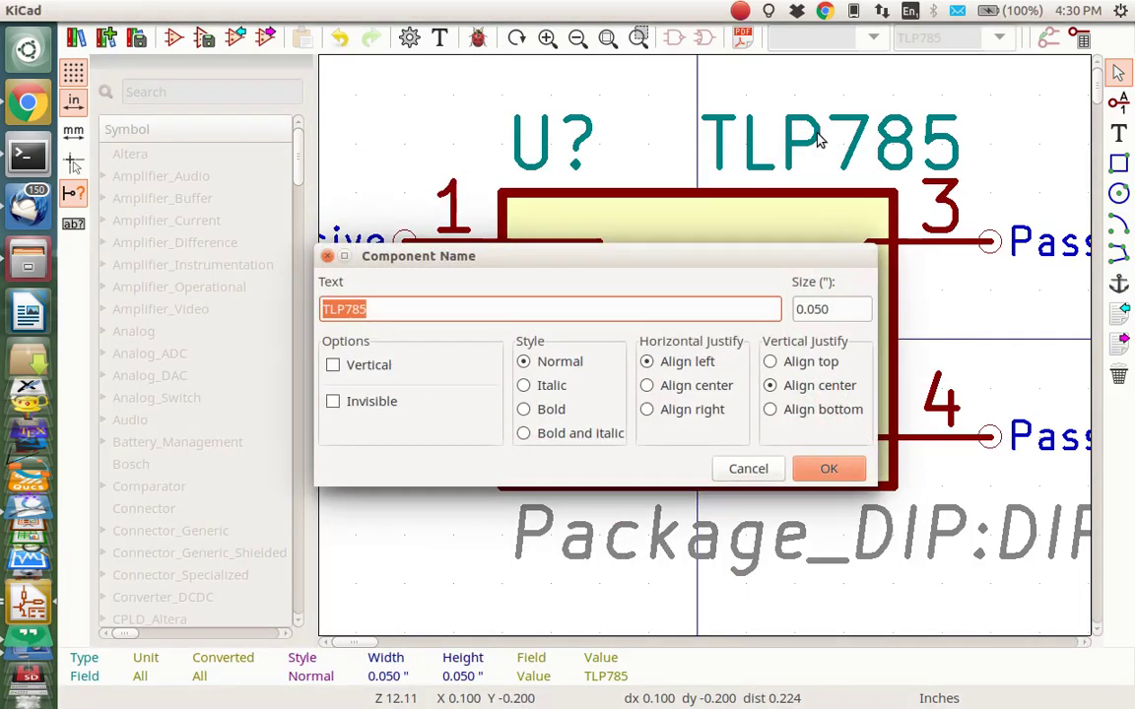
text(HY30)
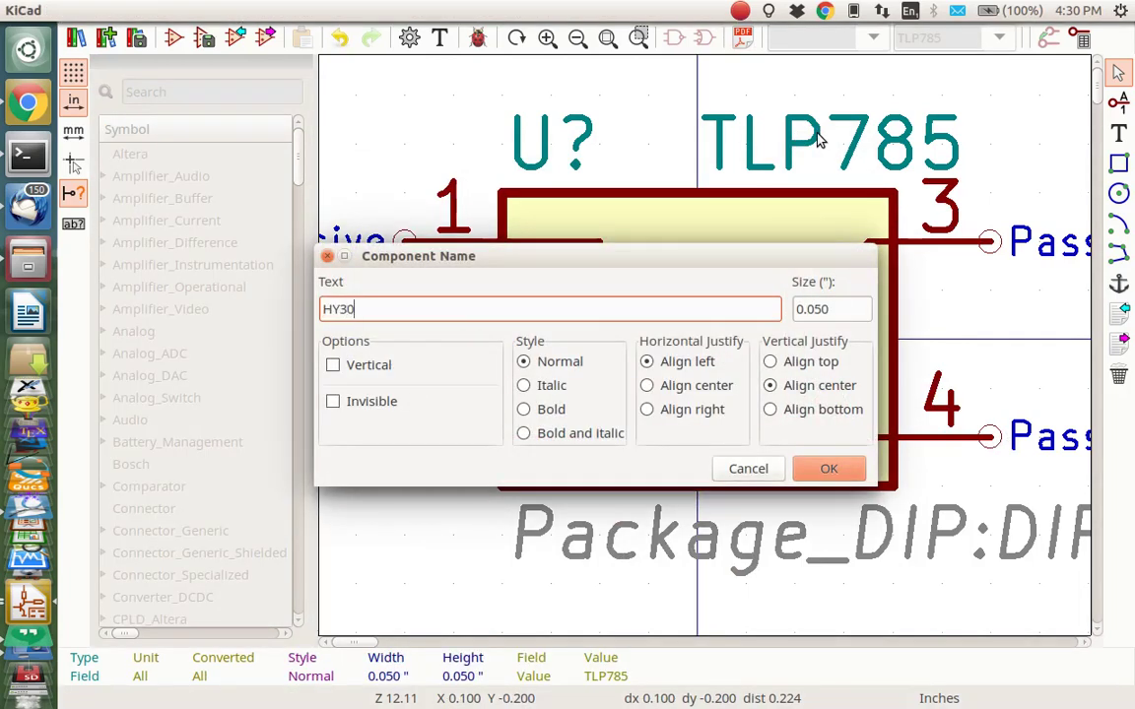
text(1-07A)
click(828, 469)
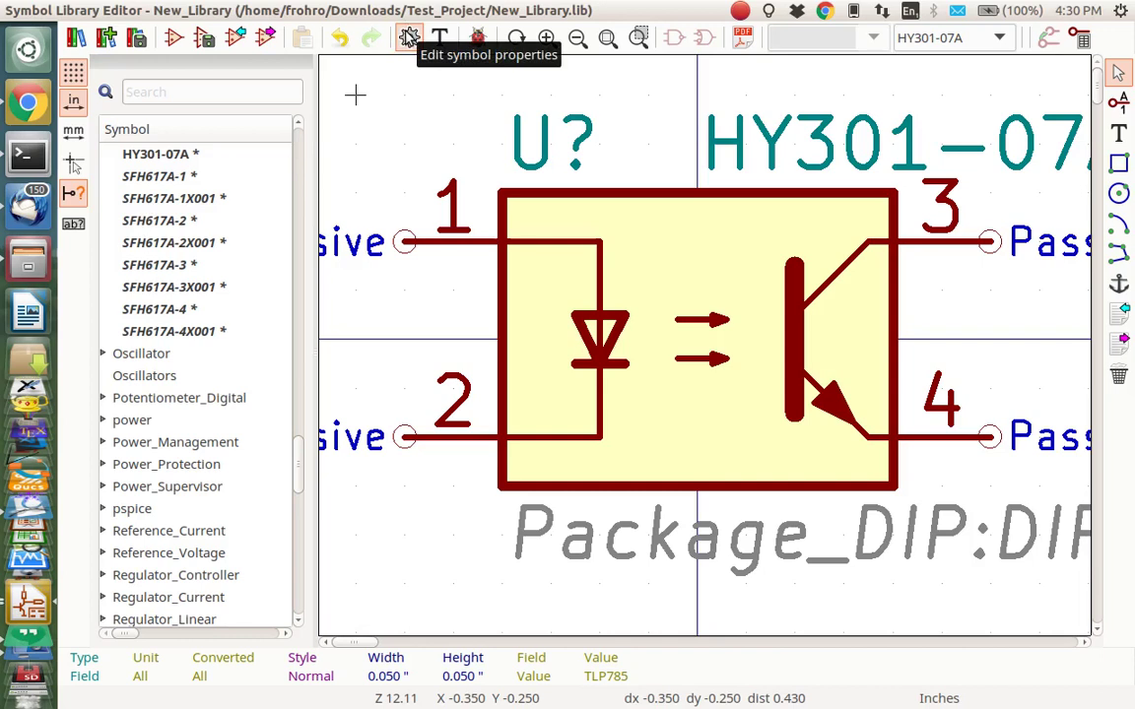
- Delete all aliases from the HY301-07A symbol's properties
click(408, 38)
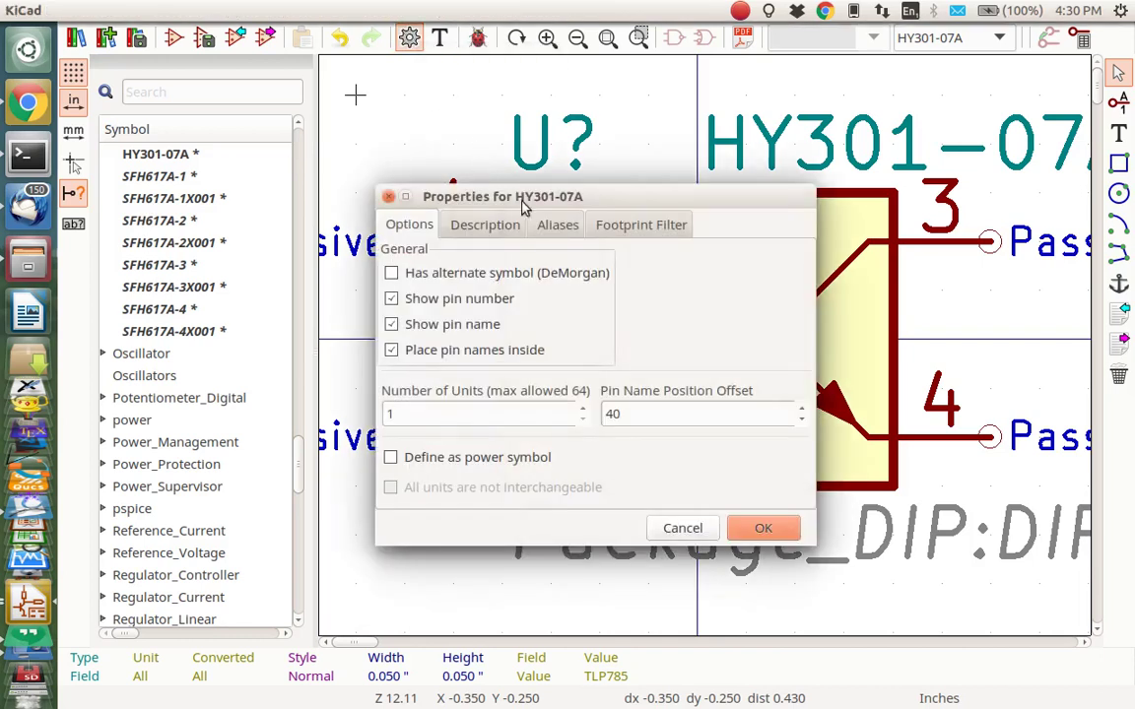
click(557, 224)
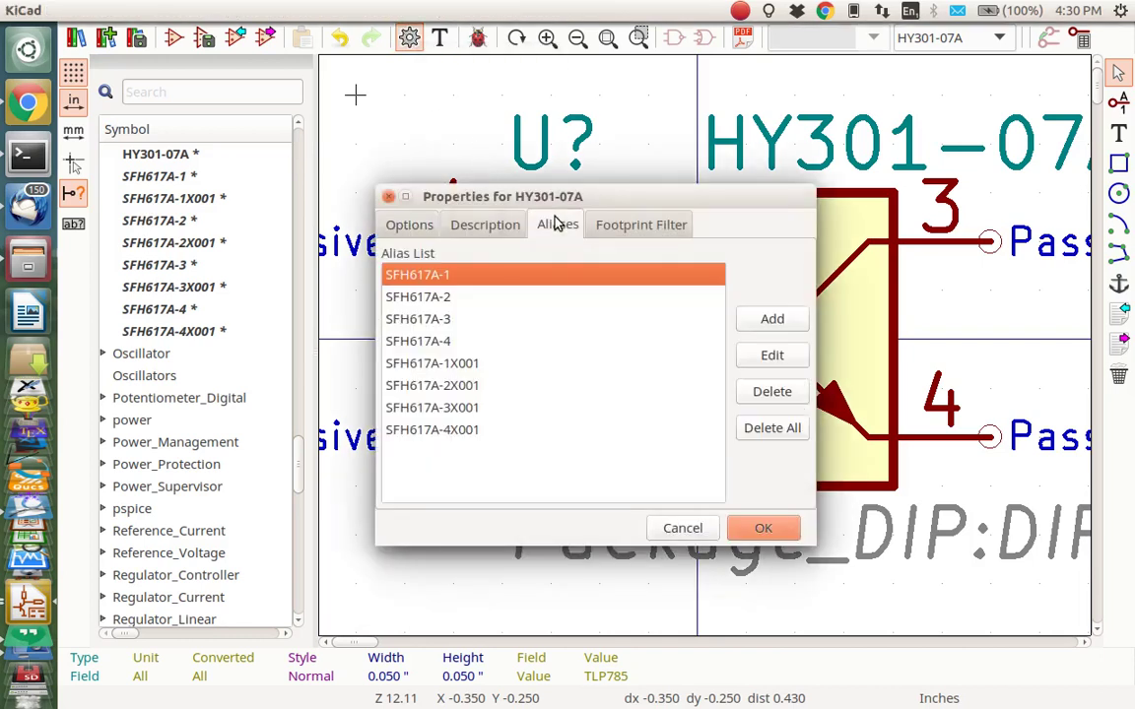
click(768, 426)
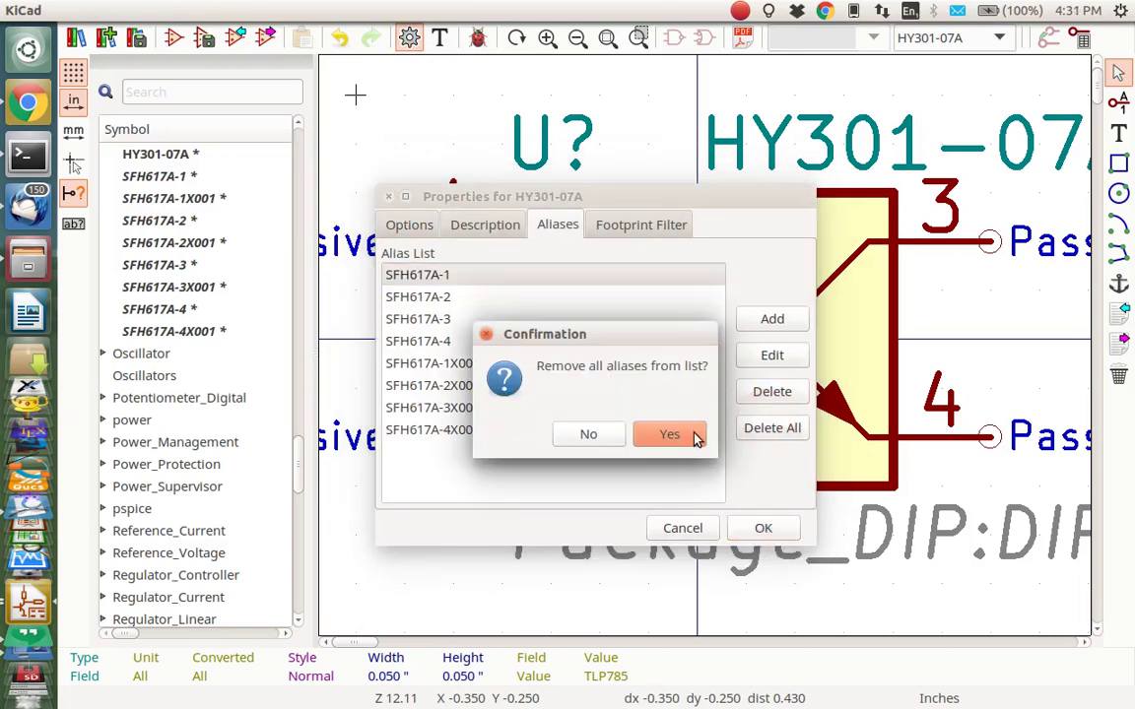
click(693, 438)
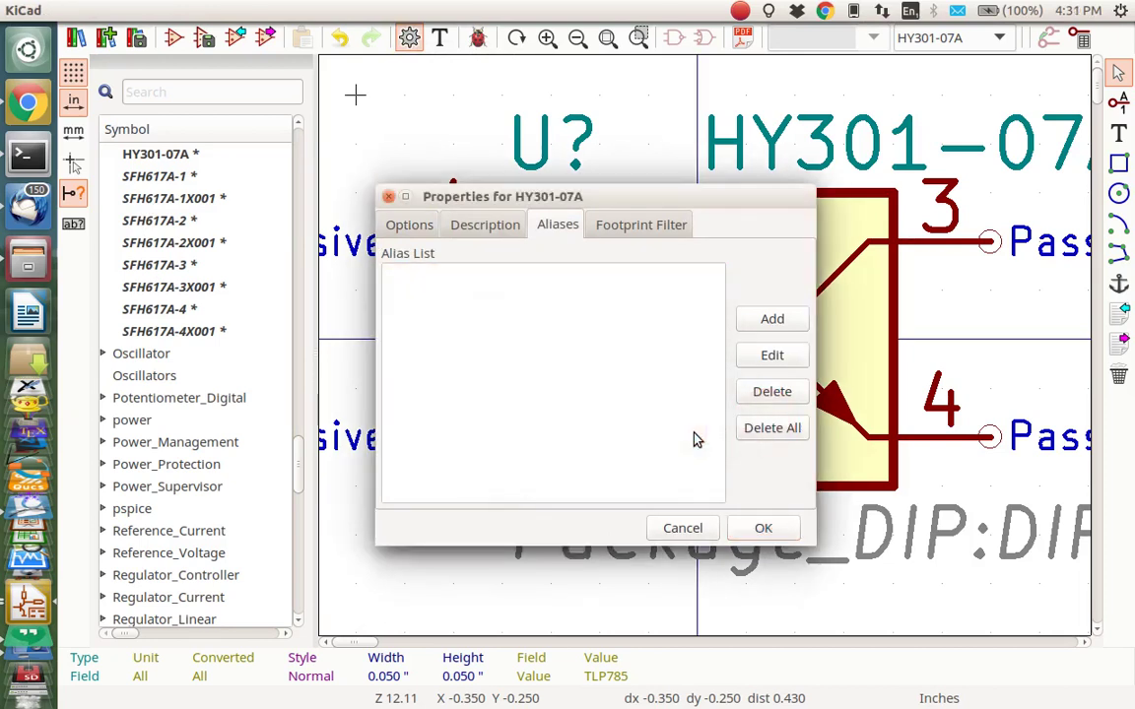
- Set the description to 'Photo Interrupter' and the keyword to 'Interrupter'
click(485, 226)
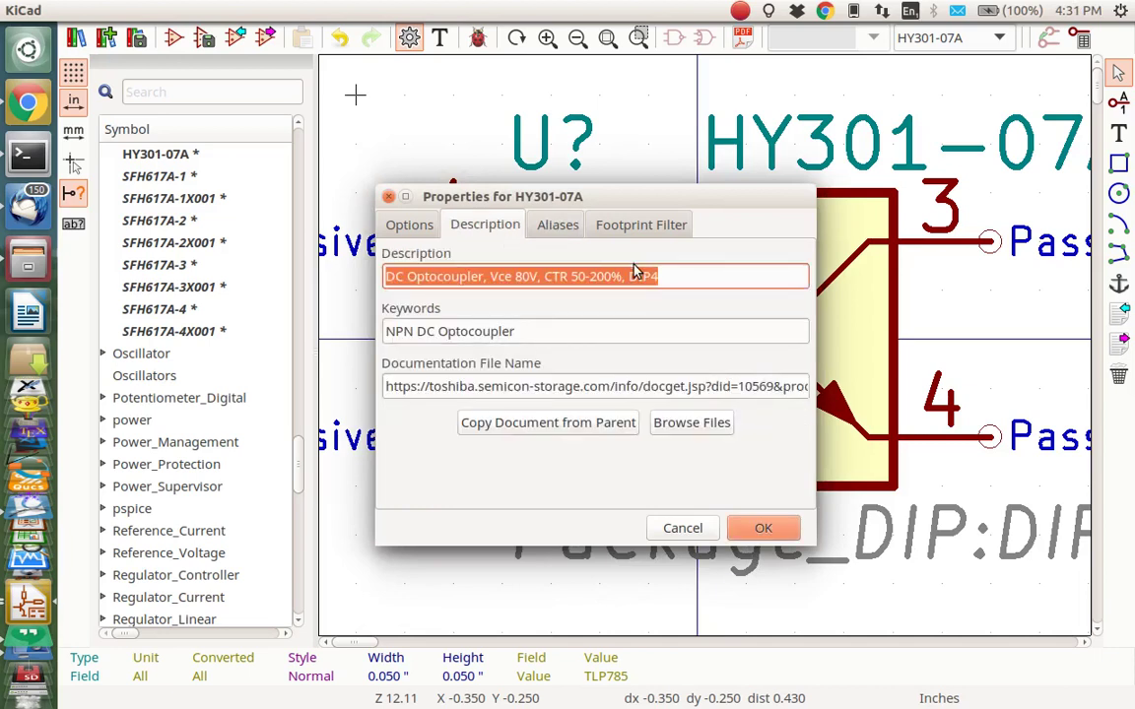
text(Photo Inte)
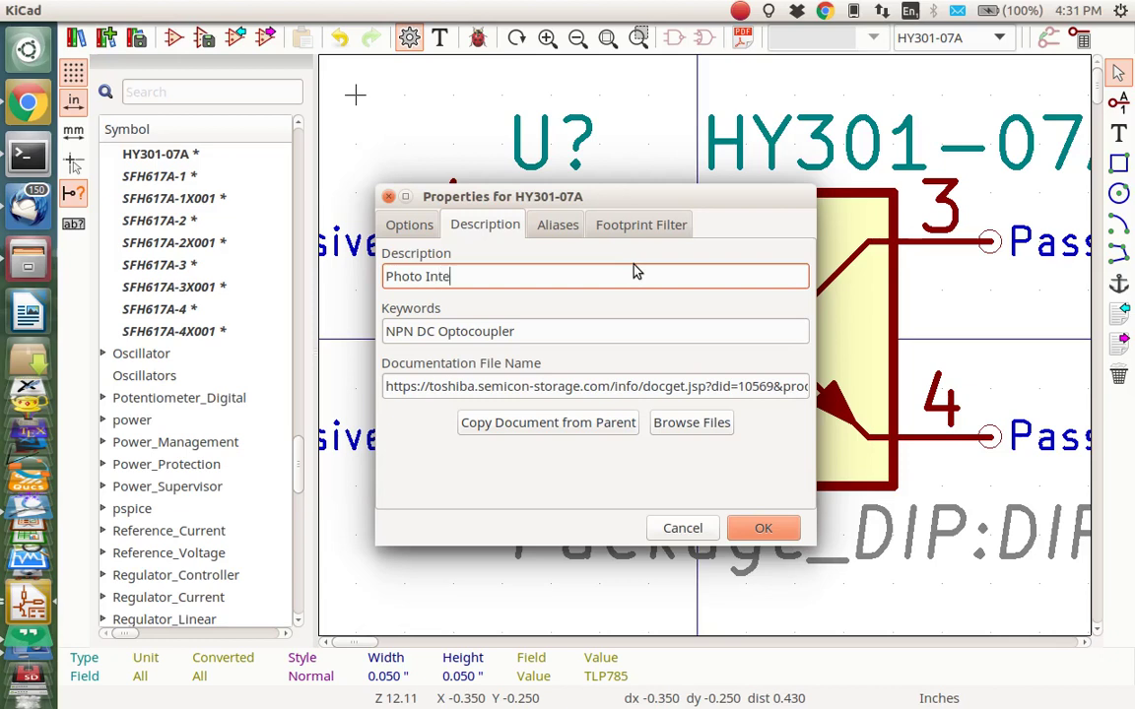
text(upter)
triple_click(473, 329)
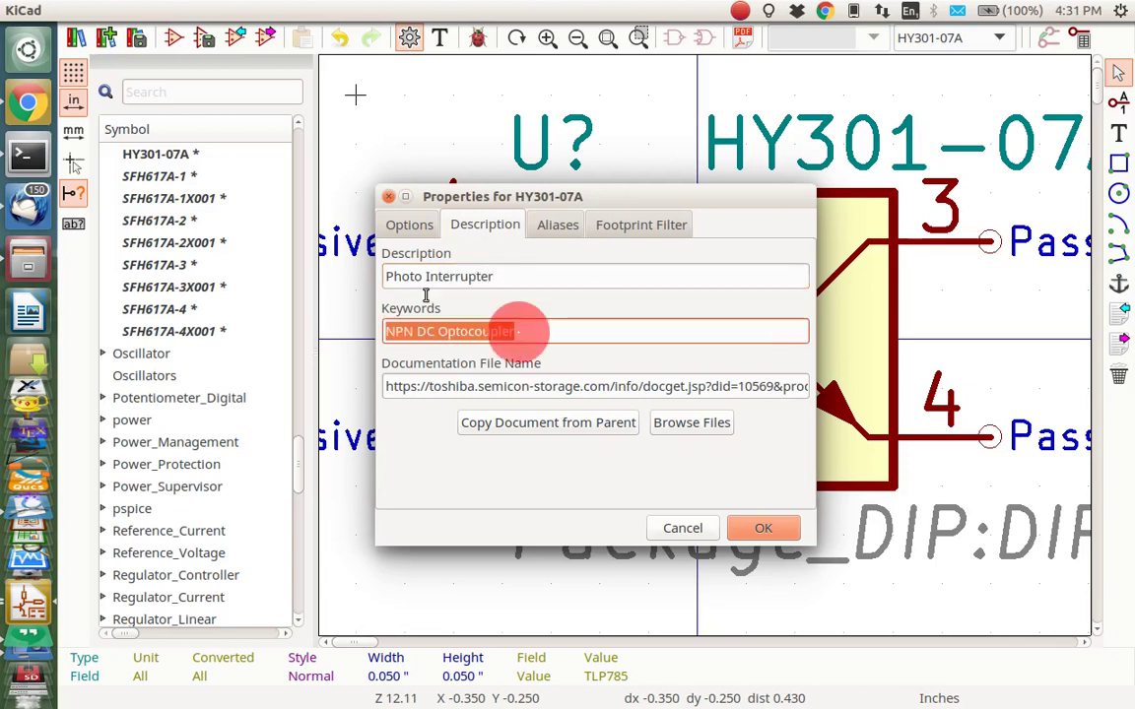
text(Interr)
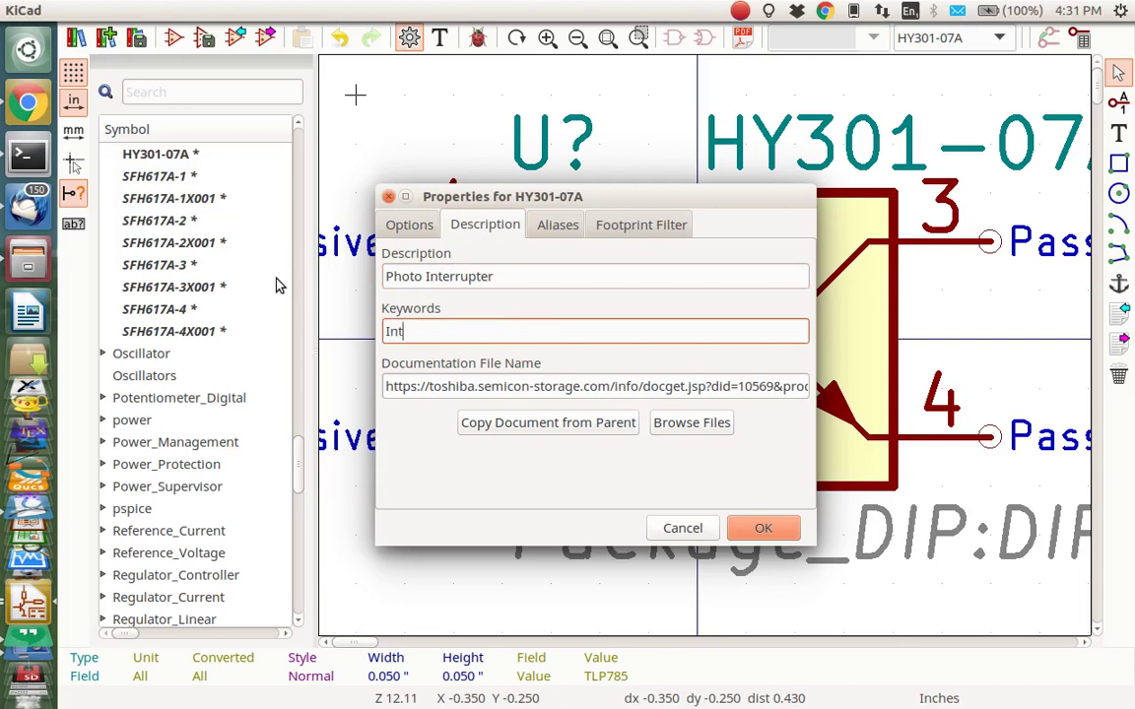
text(upter)
key(alt+Tab)
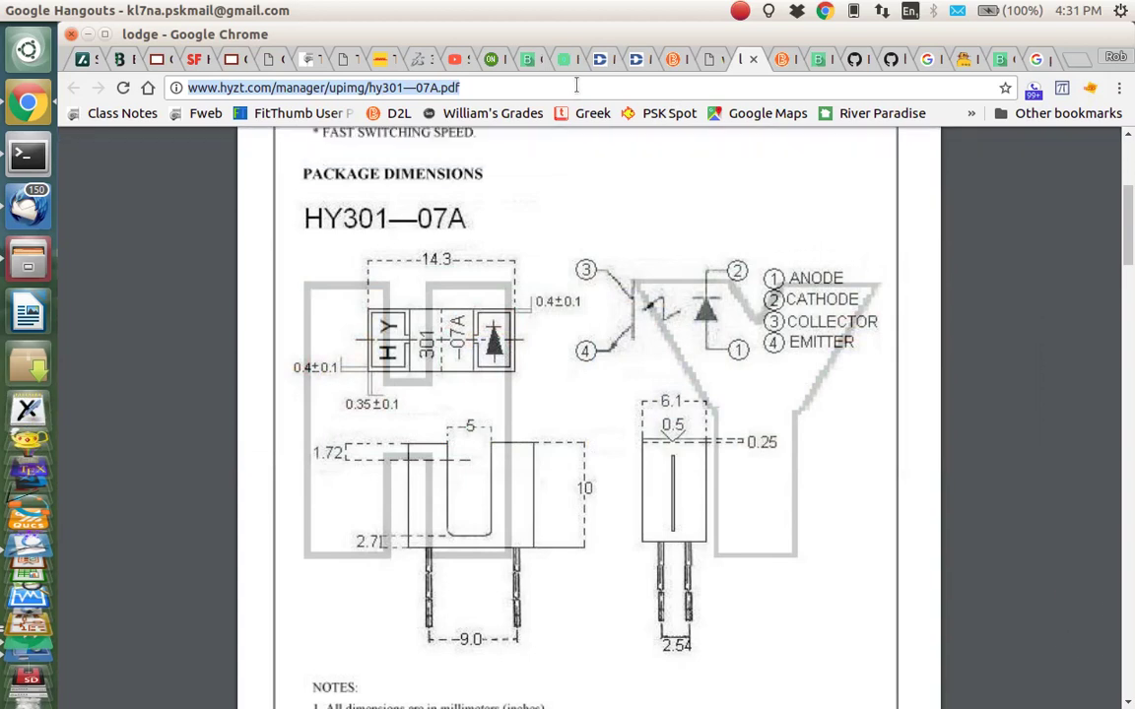
key(alt+Tab)
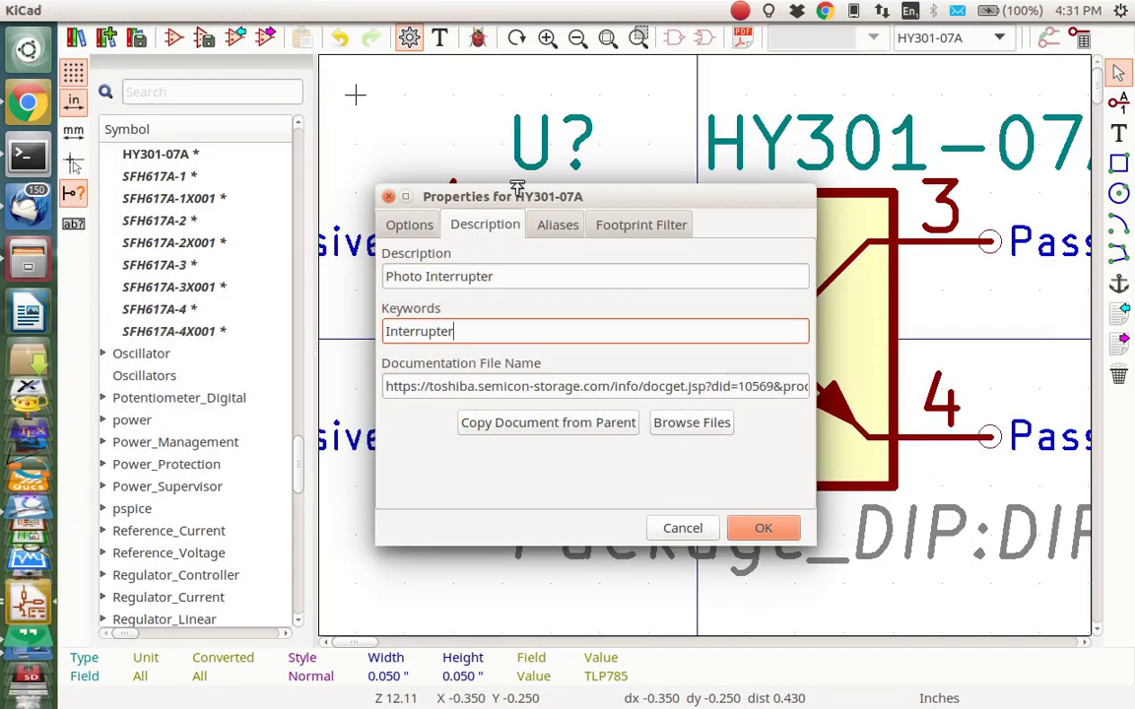
- Replace the datasheet link with the hyzt.com HY301-07A PDF address and apply the properties
click(528, 386)
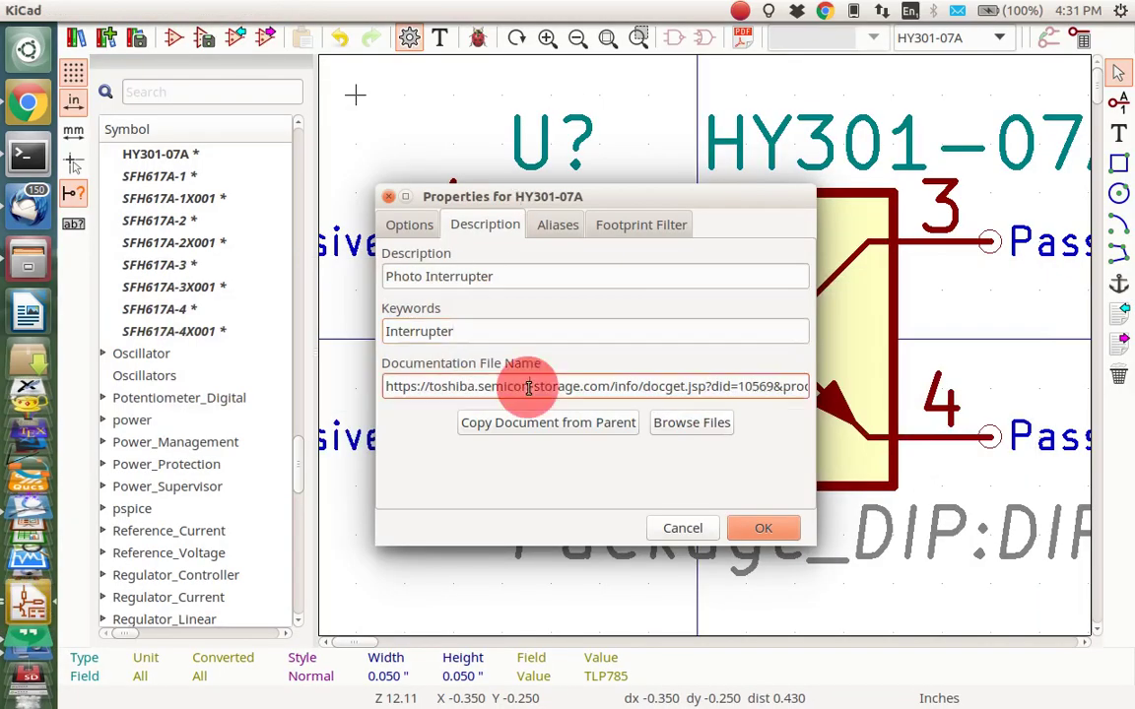
key(ctrl+a)
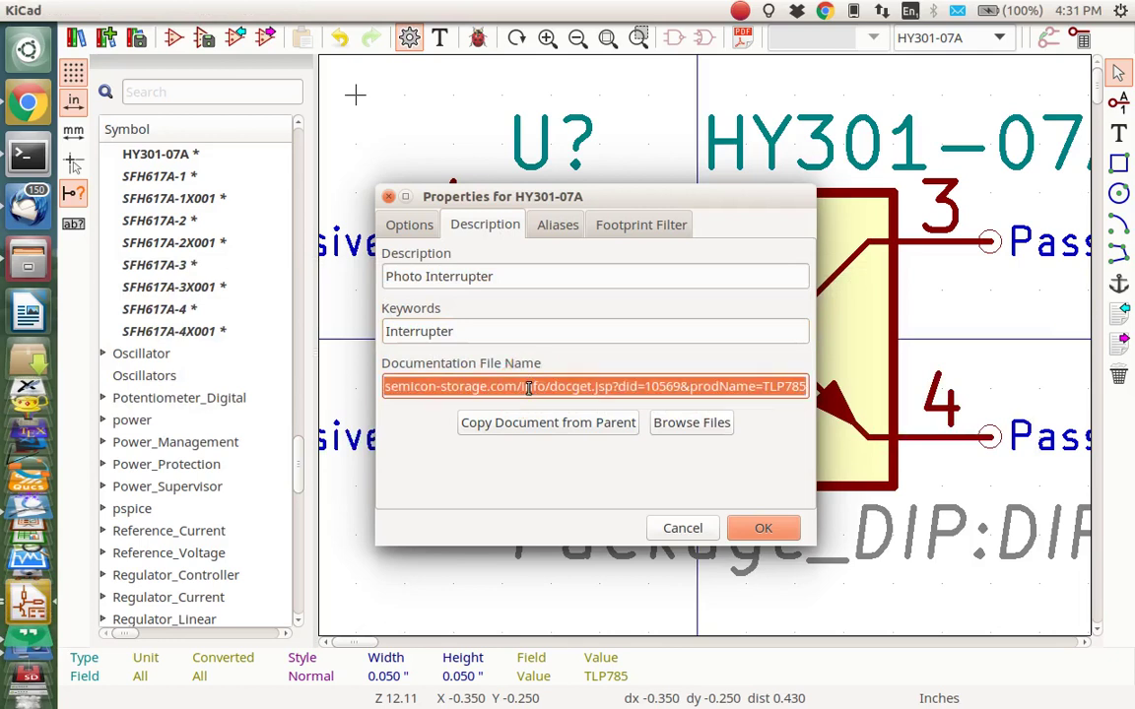
text(http://www.hyzt.com/manager/upimg/hy301%E2%80%9407A.pdf)
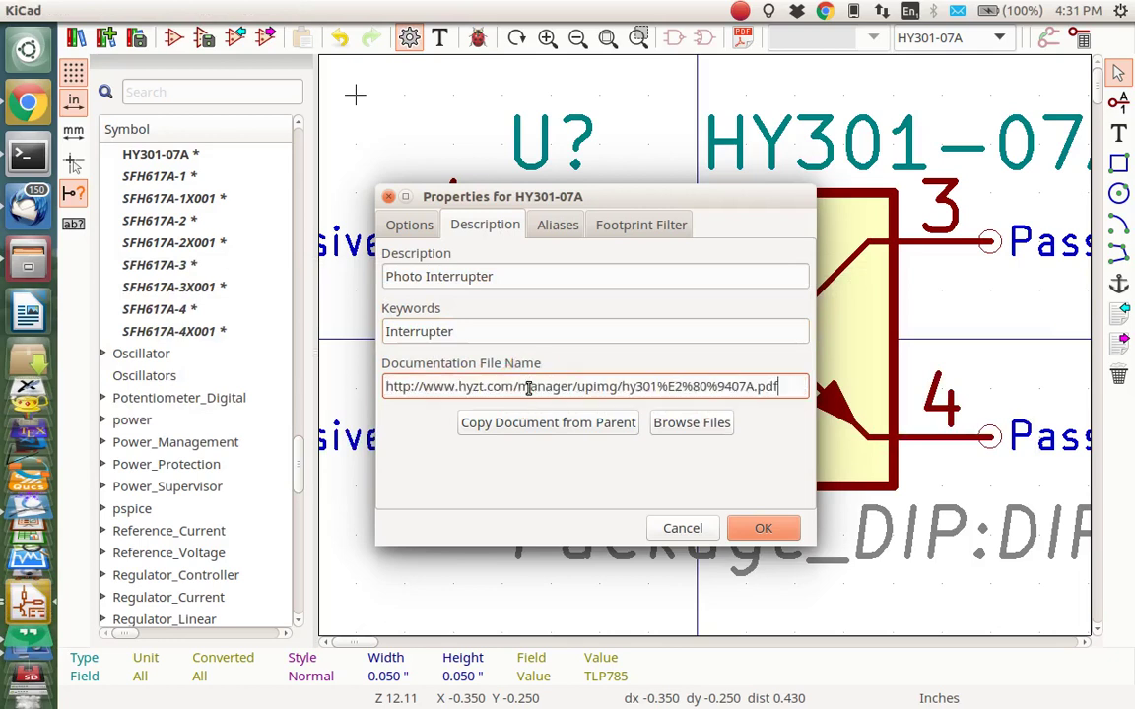
click(762, 530)
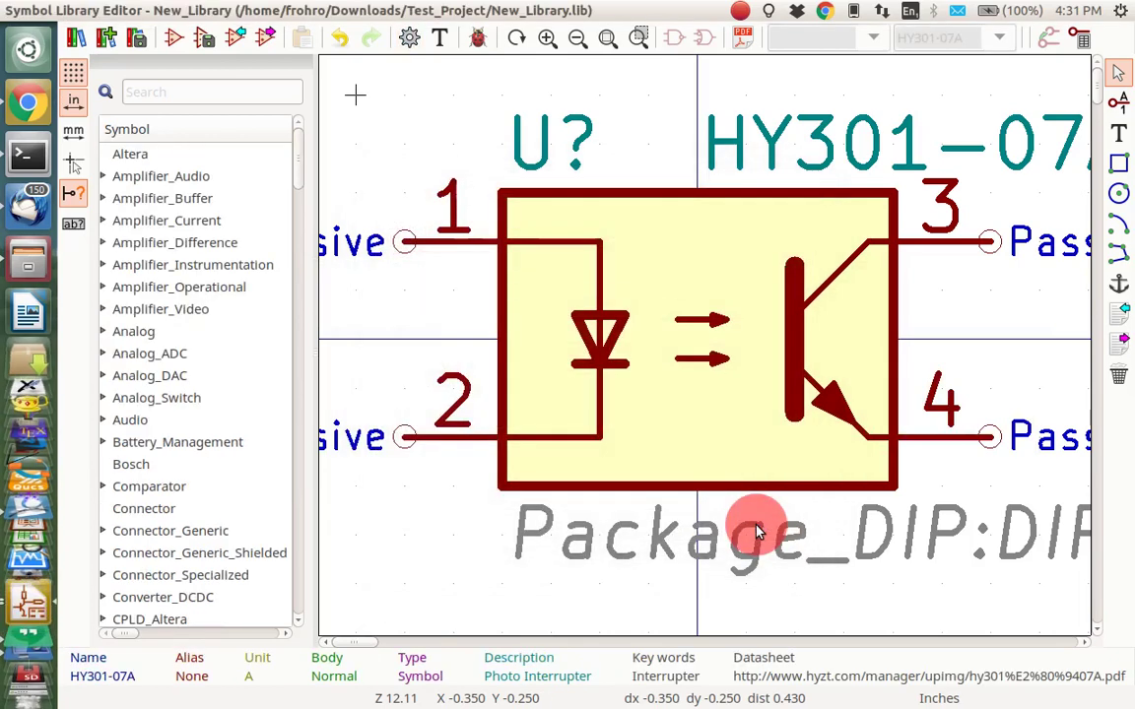
- Save the HY301-07A symbol and New_Library, then close the editor and return to the Test_Project manager
click(203, 43)
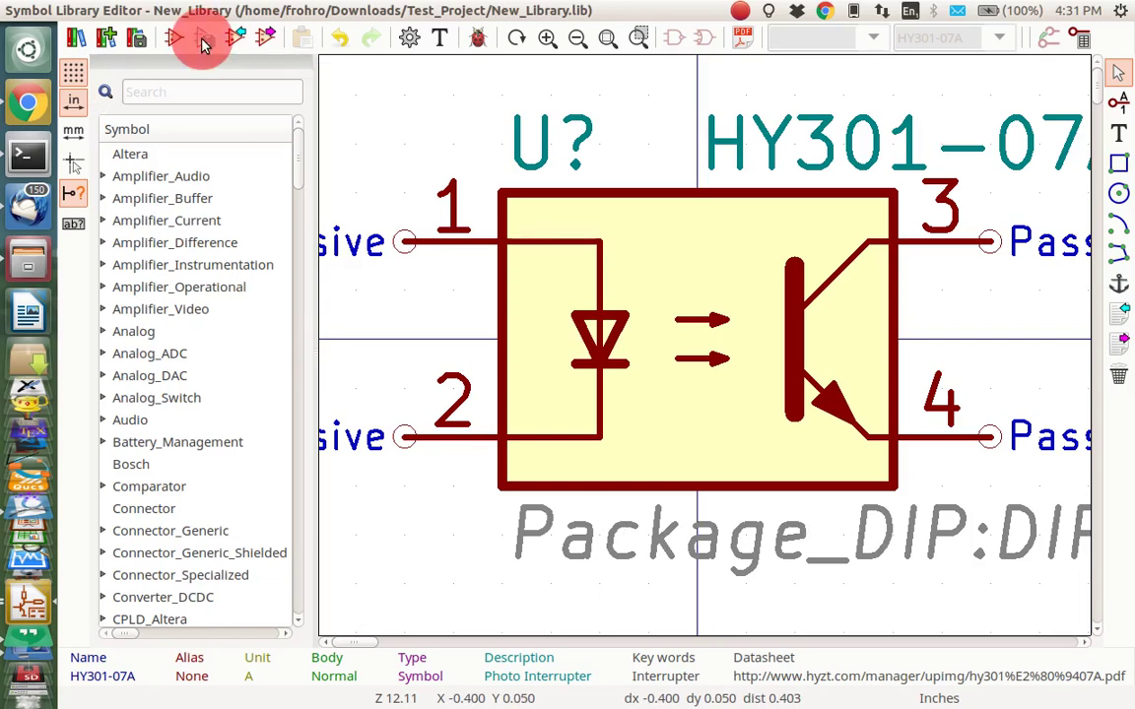
click(139, 39)
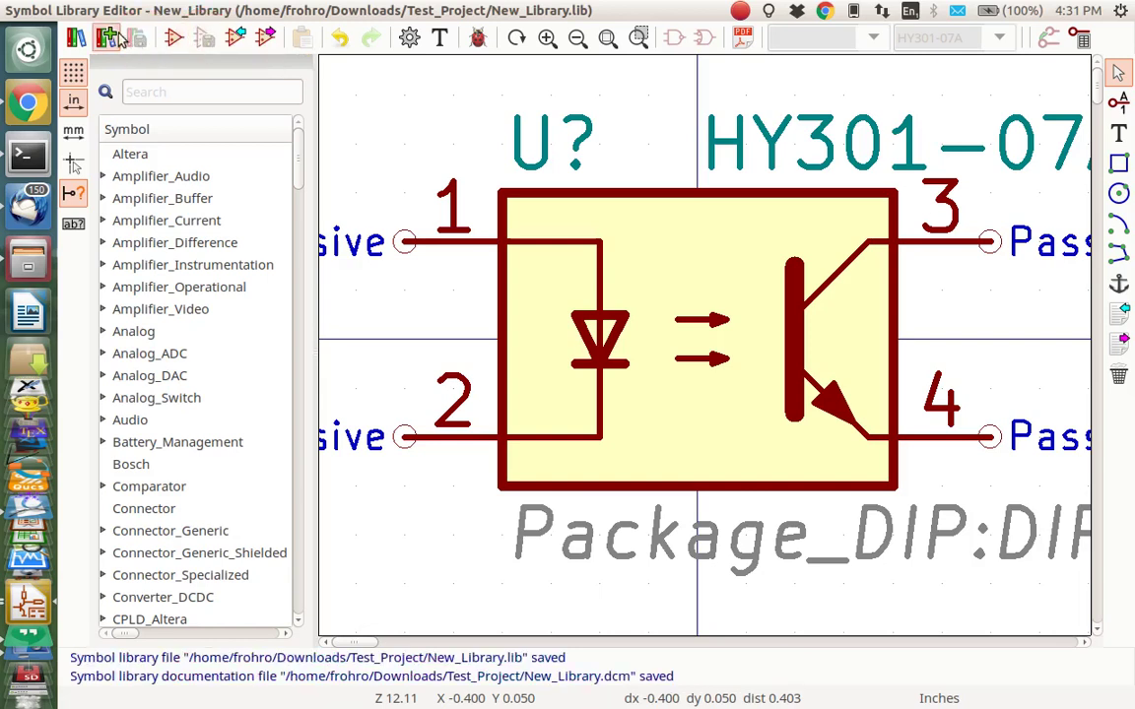
click(11, 10)
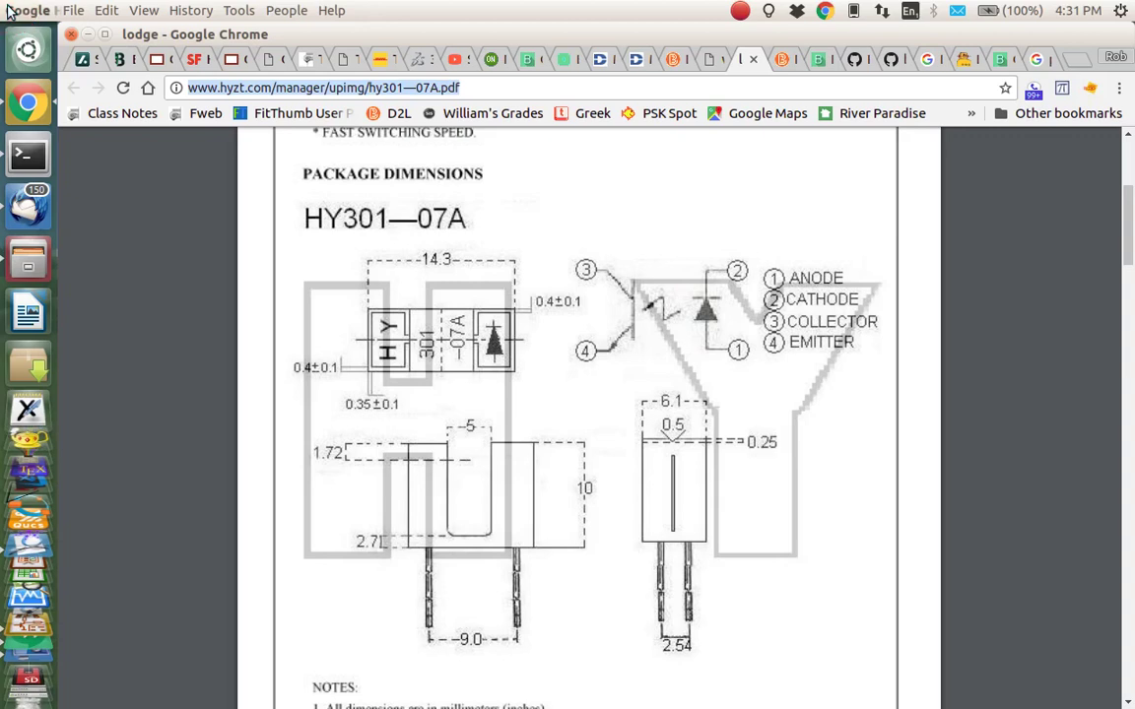
key(alt+Tab)
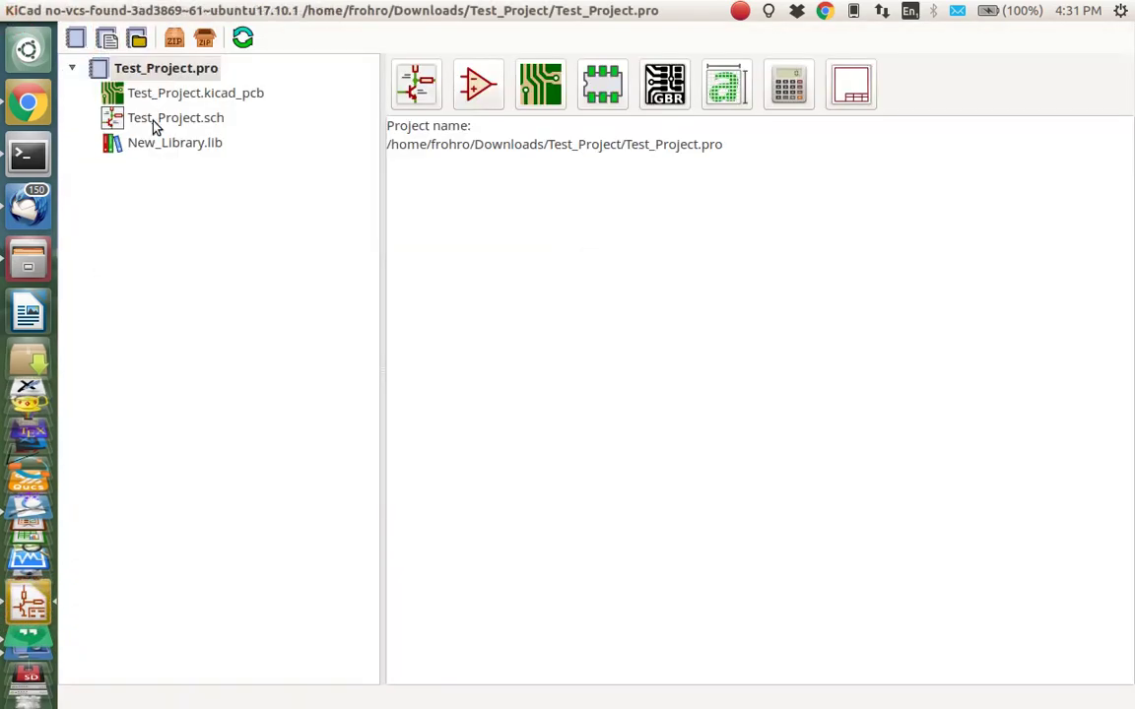
- Open Test_Project.sch and place the HY301-07A symbol, found by searching 'HY30', near the sheet centre
double_click(154, 120)
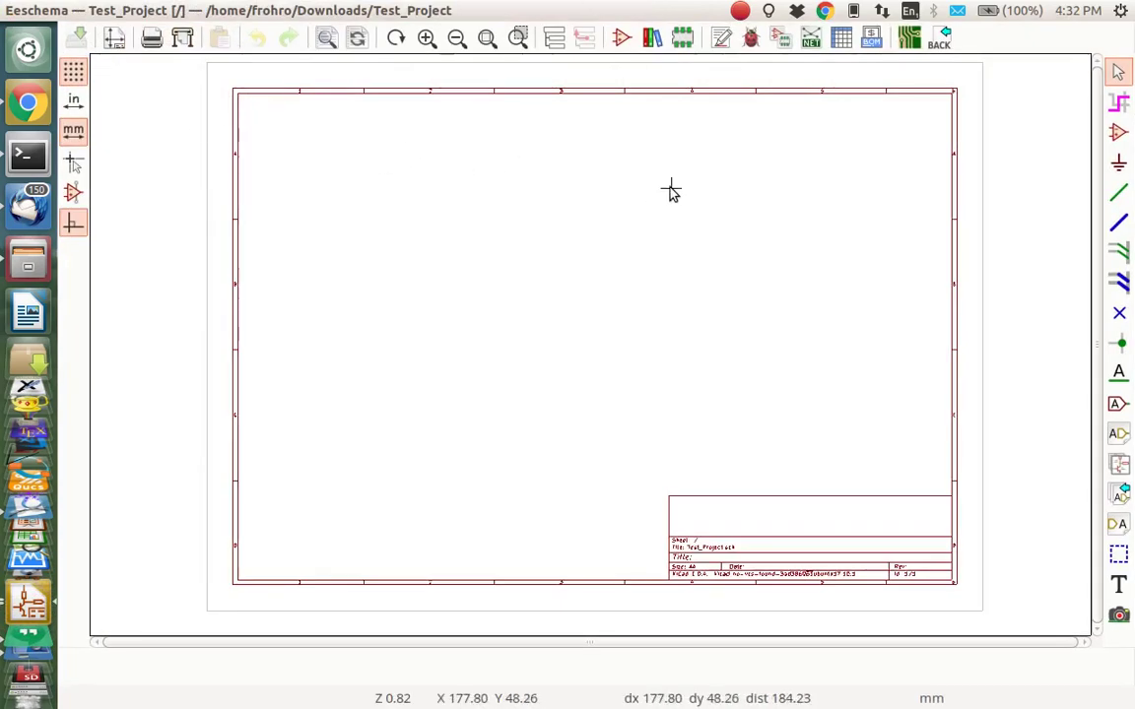
click(1117, 131)
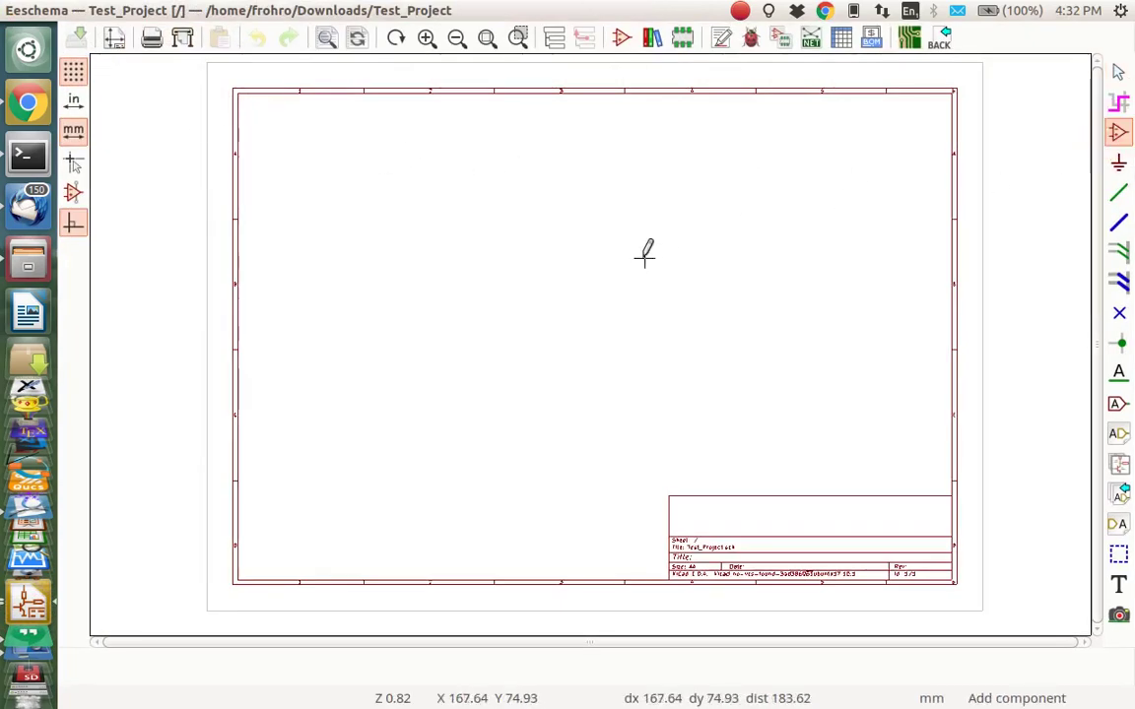
click(562, 261)
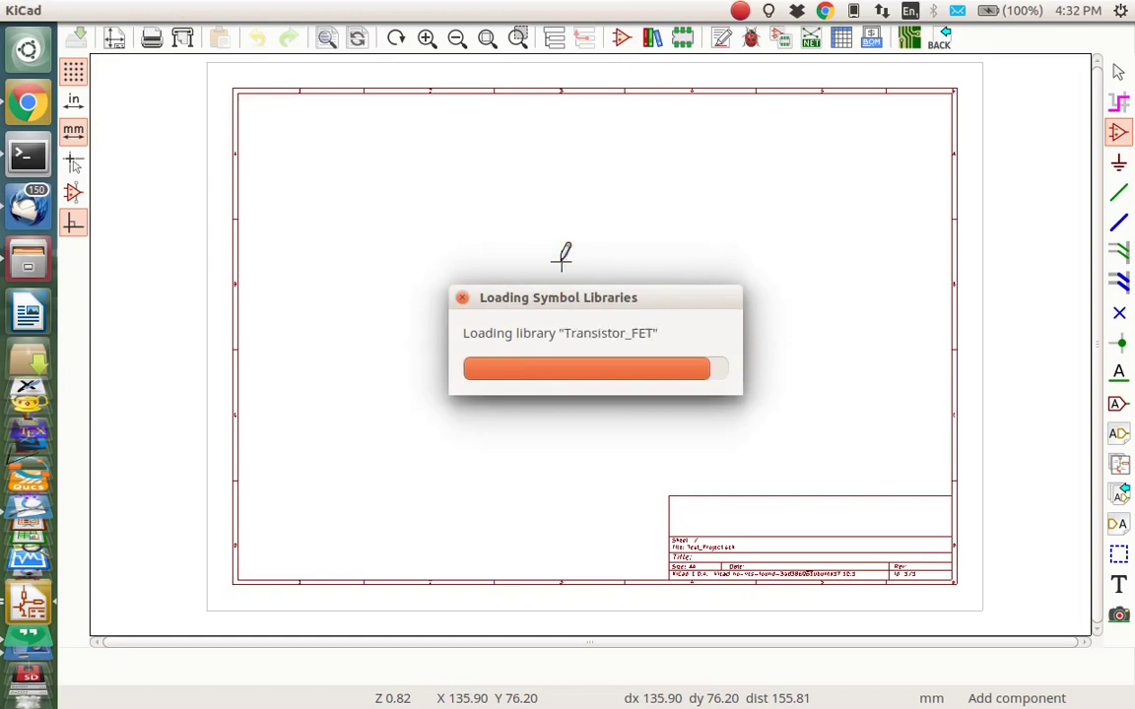
text(HY30)
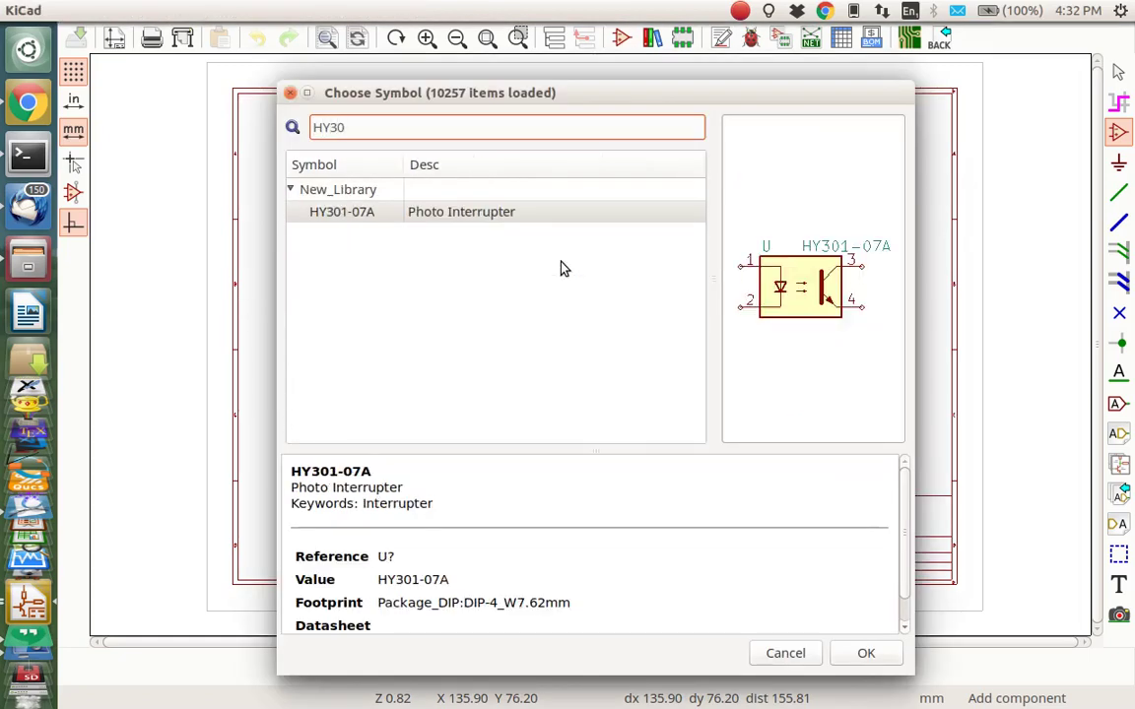
click(467, 218)
double_click(467, 219)
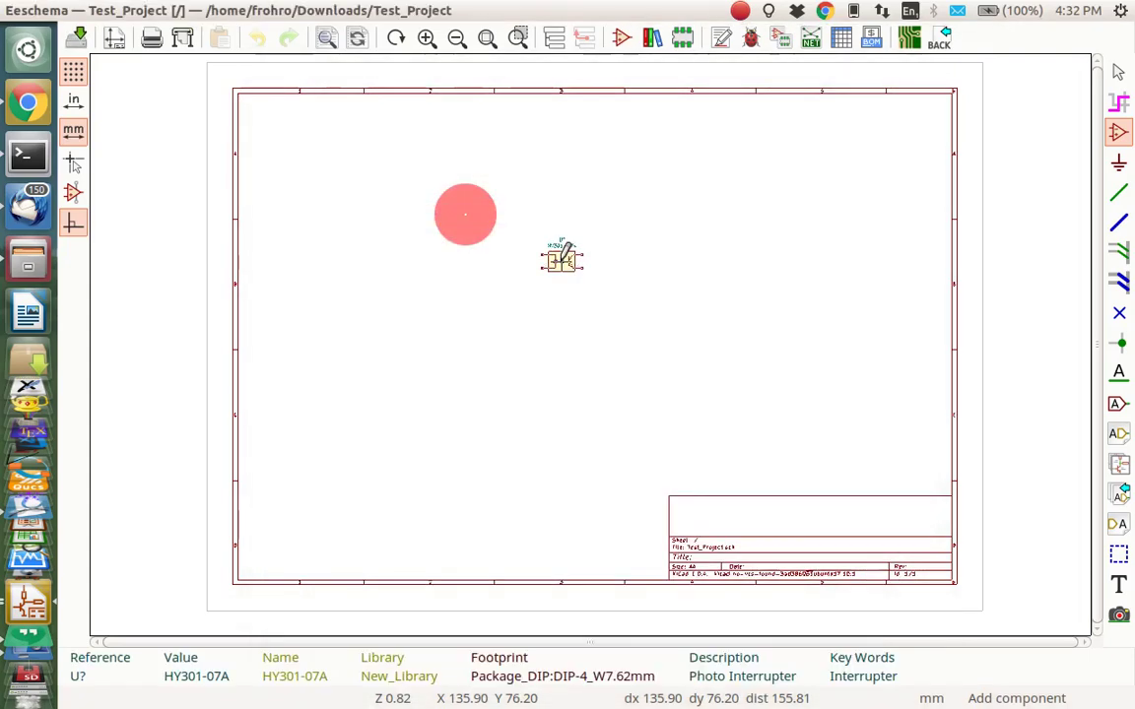
click(558, 286)
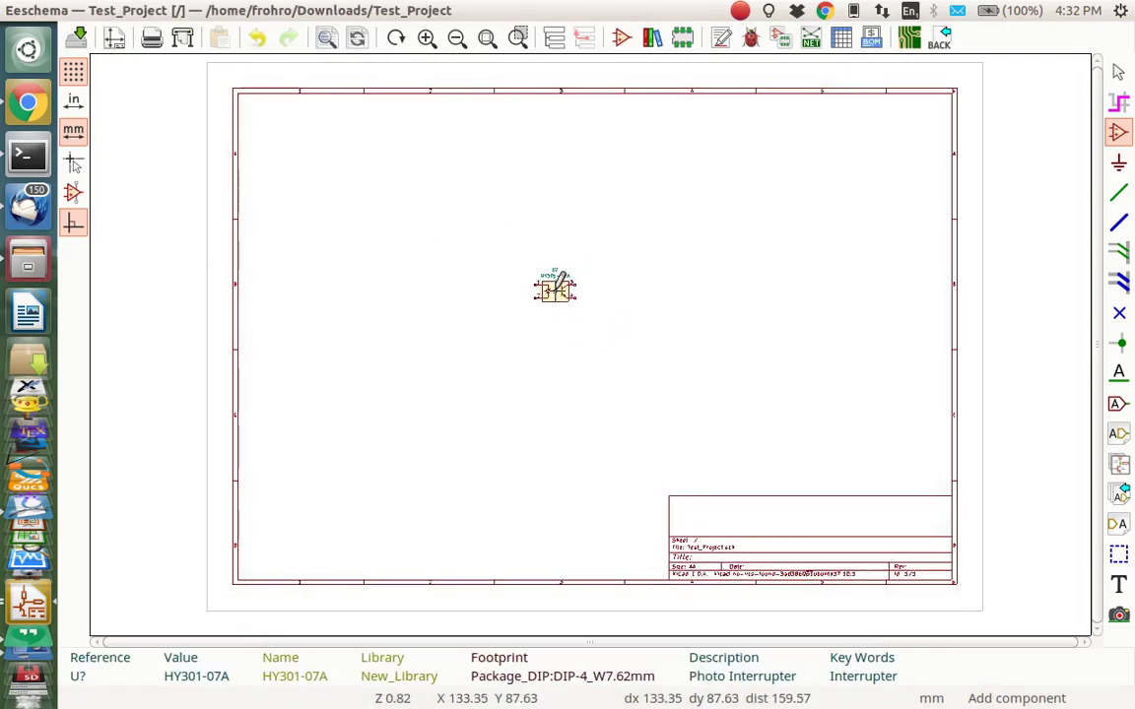
- Zoom in on the placed HY301-07A symbol and bring up its context menu
scroll(558, 285, up, 5)
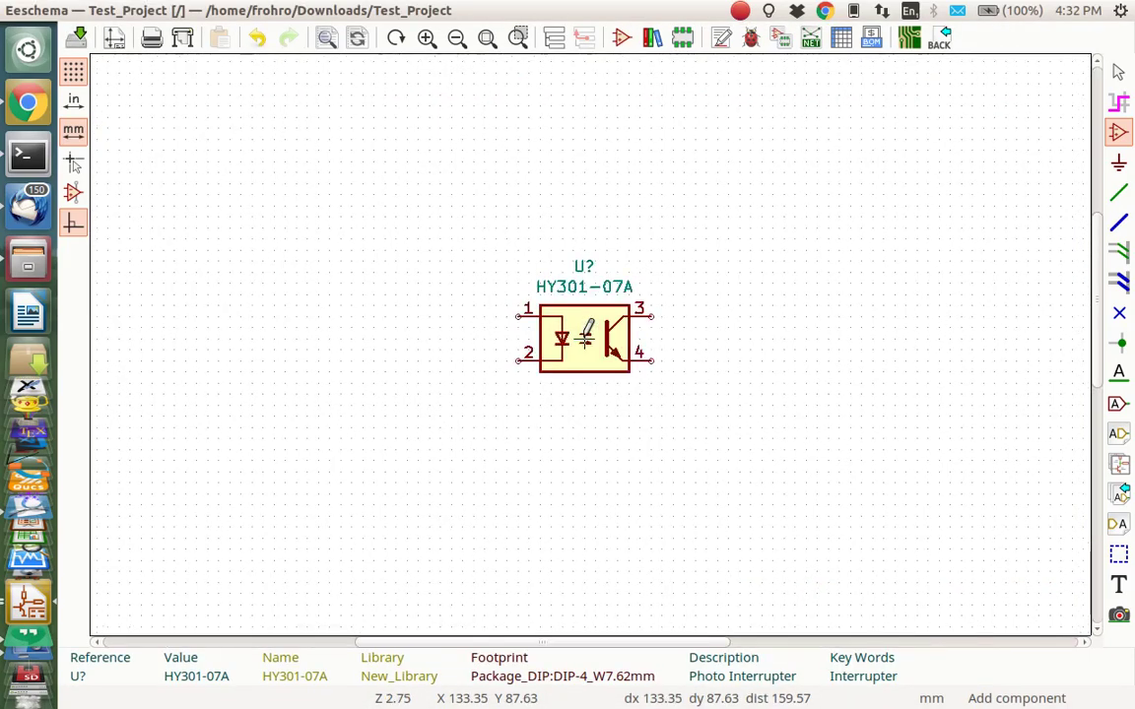
right_click(584, 343)
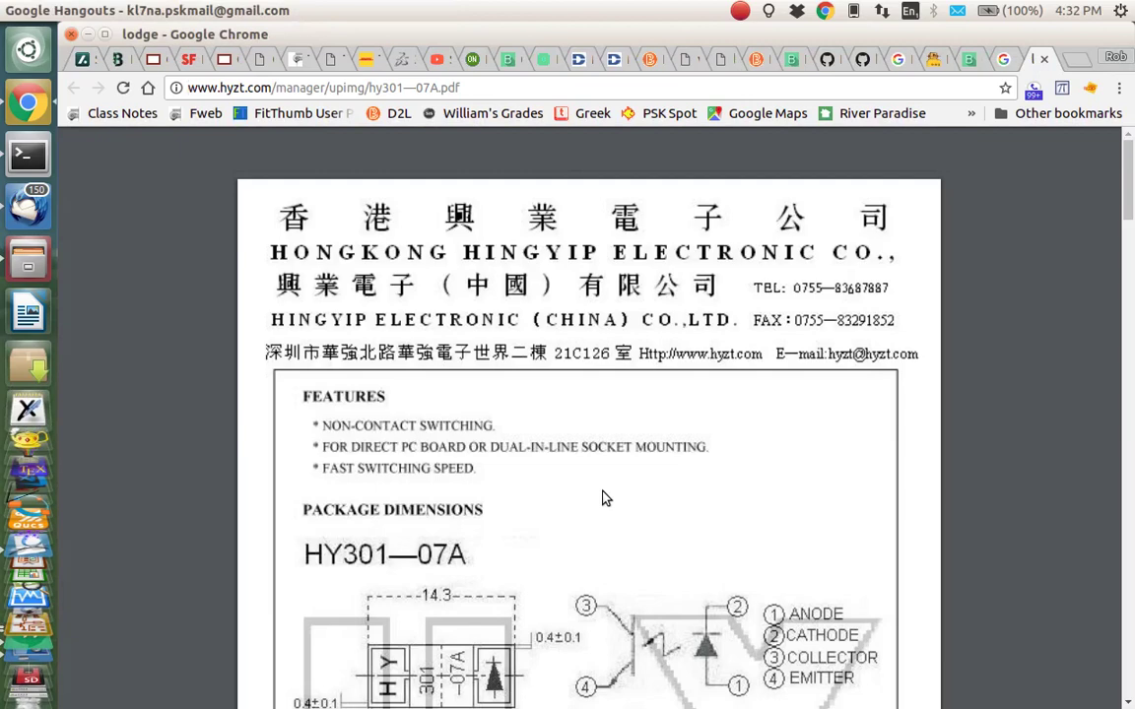
- Switch from the HY301-07A datasheet in Chrome back to the KiCad schematic with Alt+Tab
key(alt+Tab)
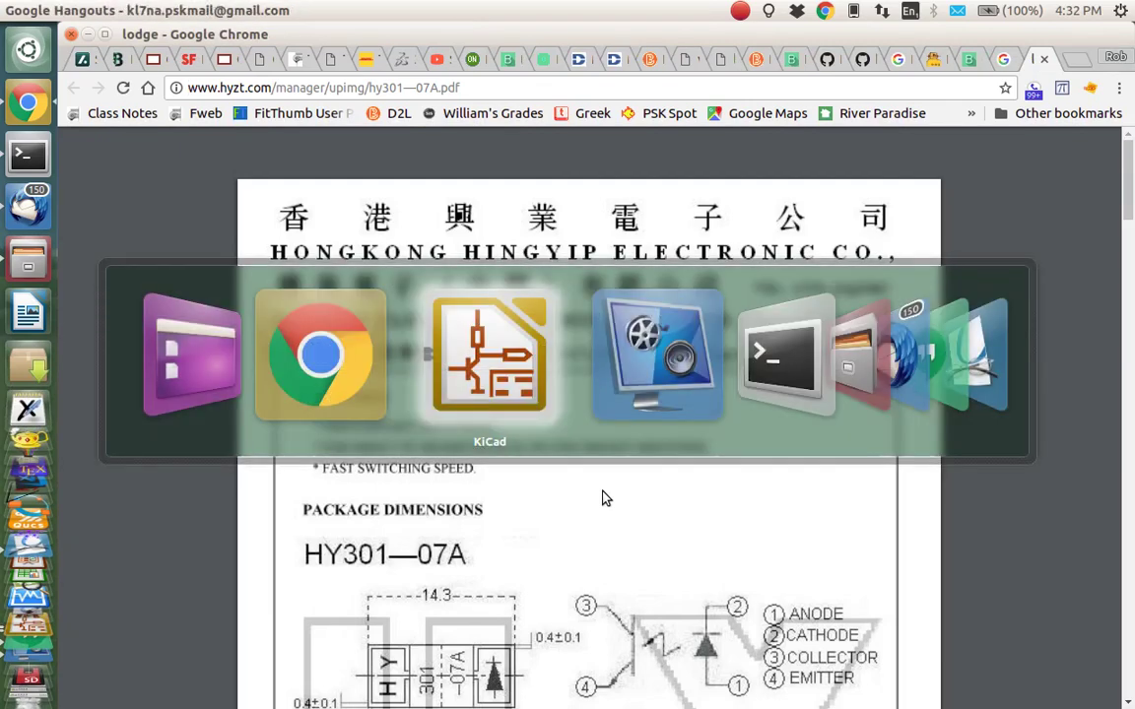